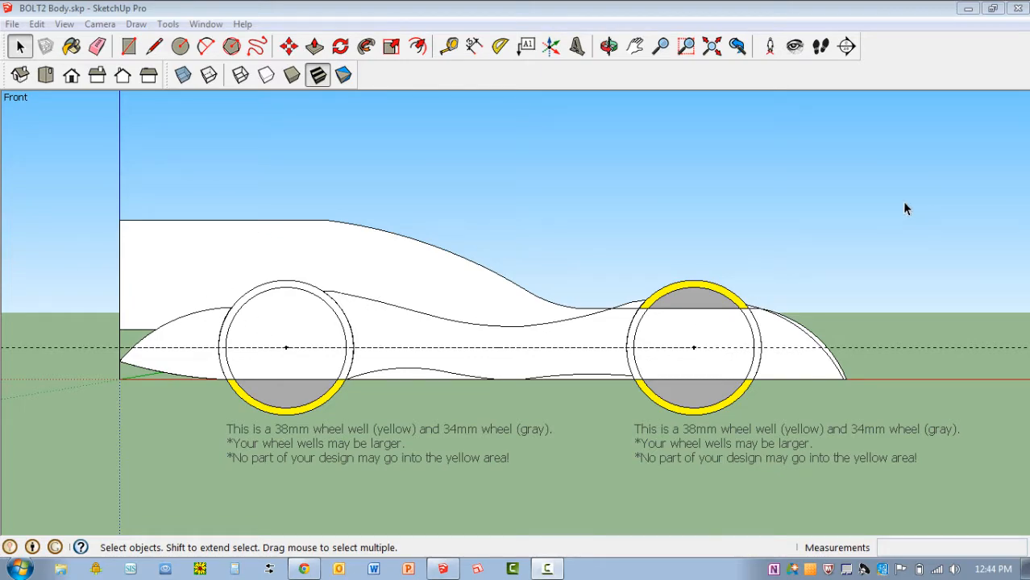
# Extrude the nose side profile ahead of the front wheel 64 mm across the body, inside its group
pyautogui.moveTo(904, 209); pyautogui.dragTo(713, 288, button='middle')
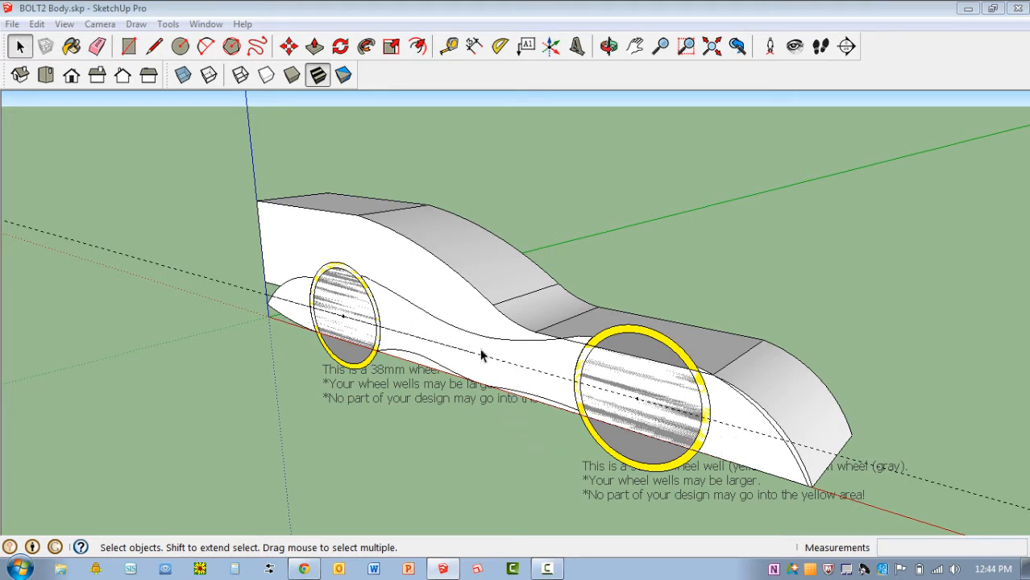
pyautogui.scroll(2, 919, 523)
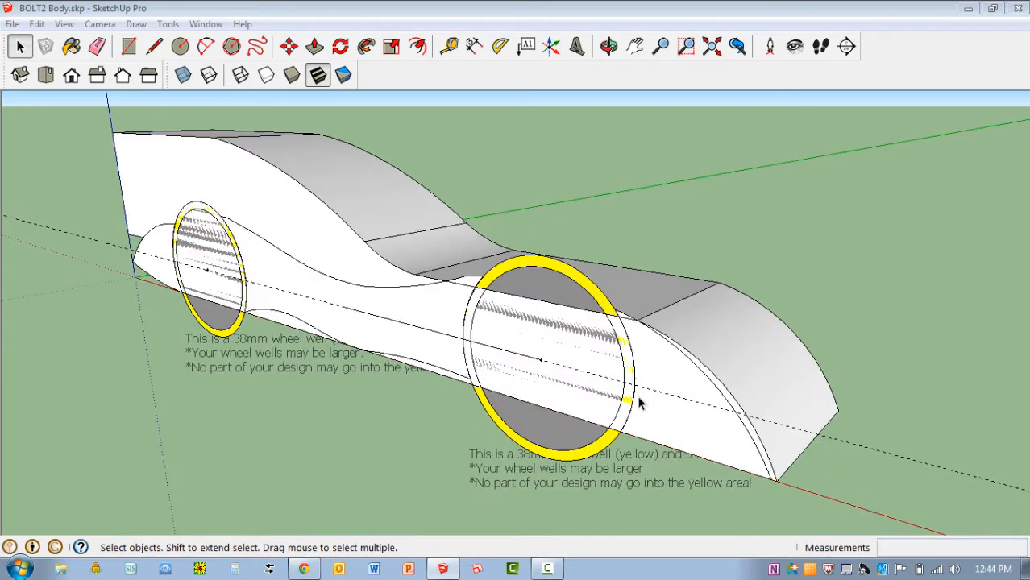
pyautogui.click(686, 435)
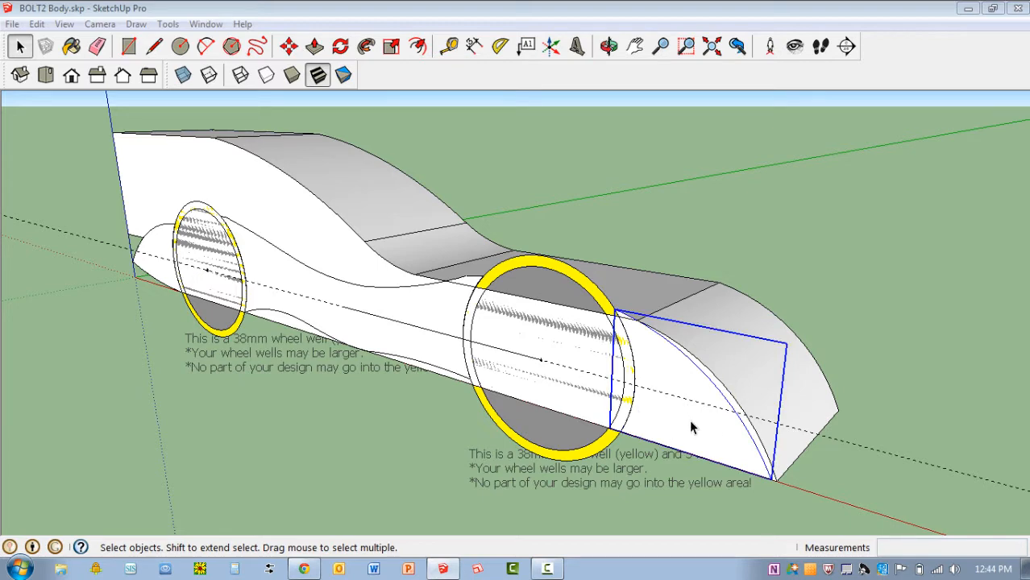
pyautogui.doubleClick(730, 438)
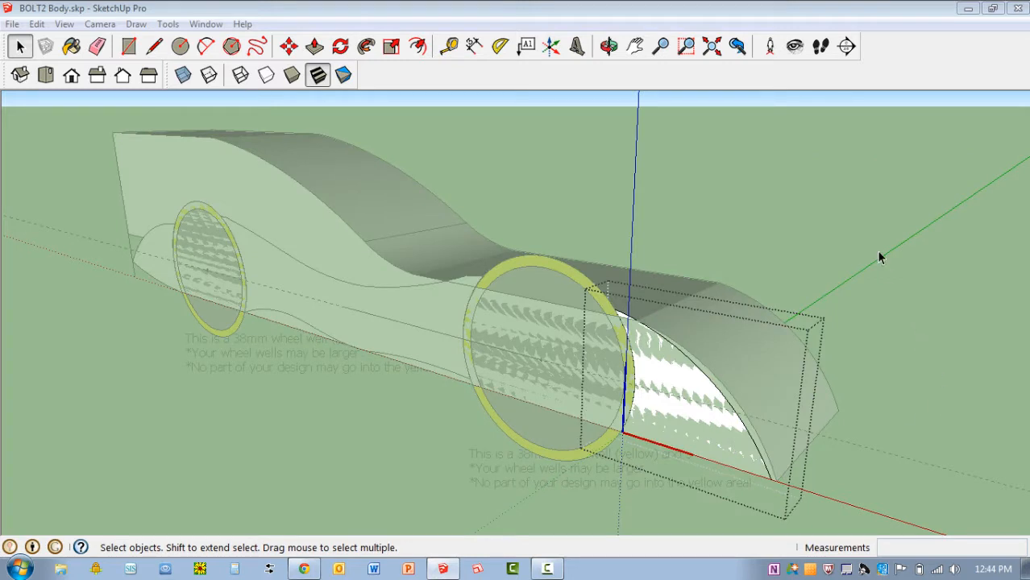
pyautogui.press('p')
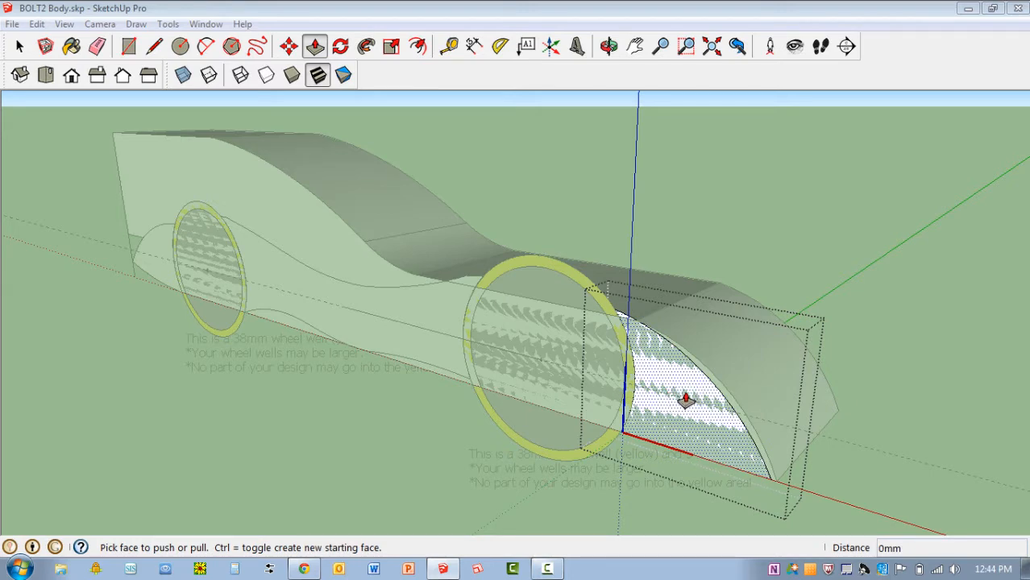
pyautogui.moveTo(686, 398); pyautogui.dragTo(856, 283)
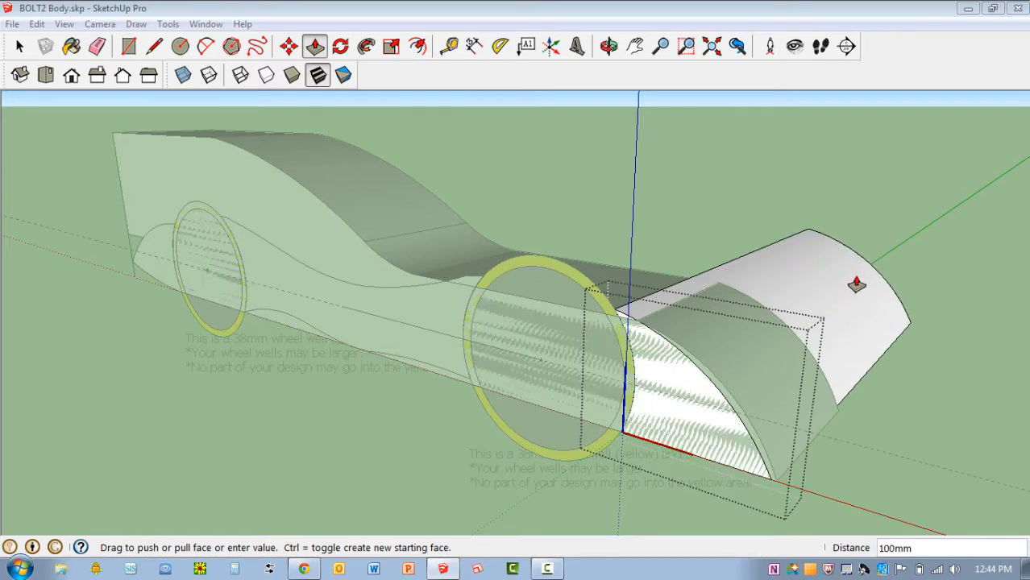
pyautogui.write('64')
pyautogui.press('Return')
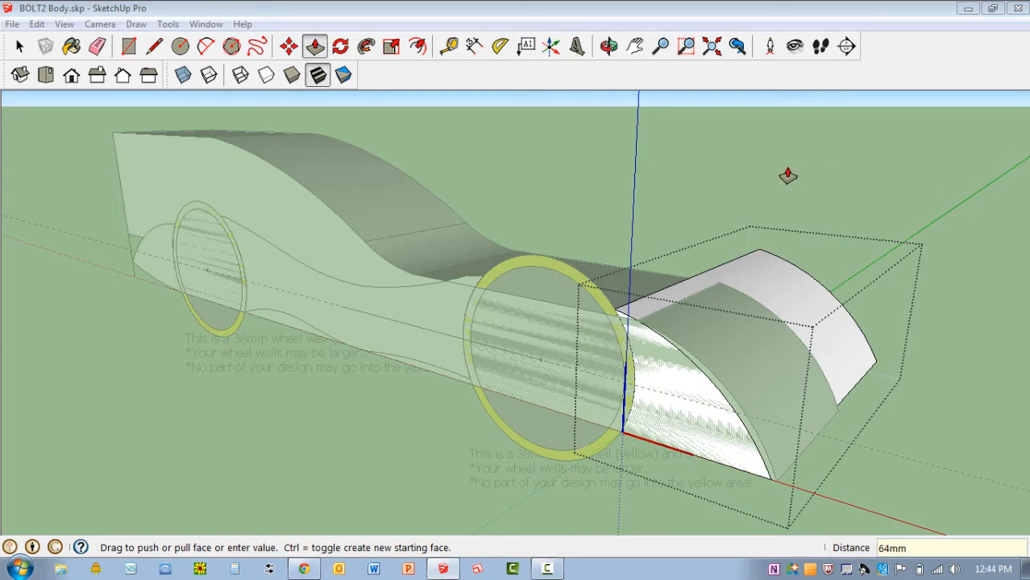
pyautogui.press('space')
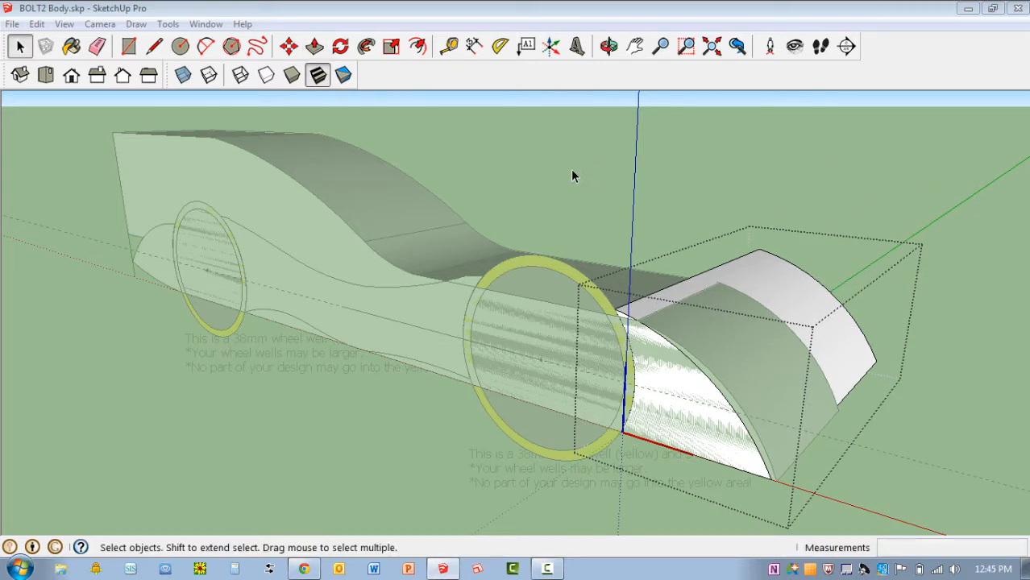
pyautogui.click(289, 465)
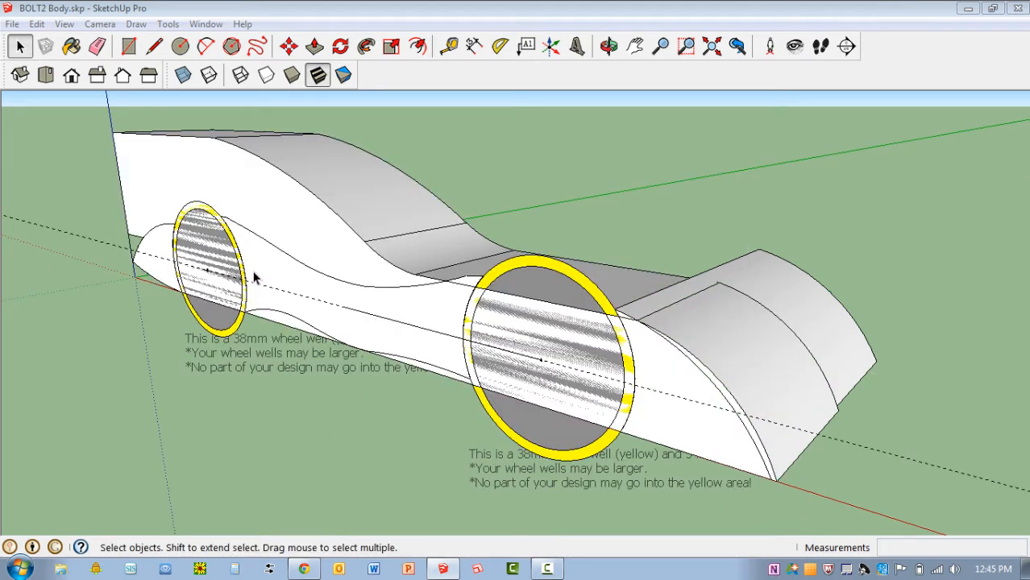
# Extrude the curved side profile between the two wheels 64 mm across the body, inside its group
pyautogui.click(425, 314)
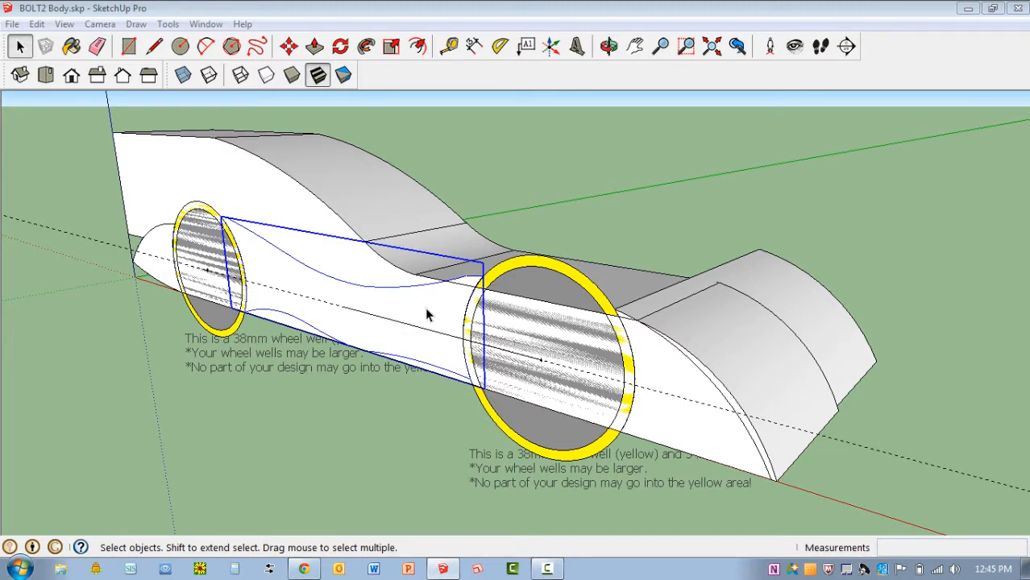
pyautogui.doubleClick(427, 314)
pyautogui.press('p')
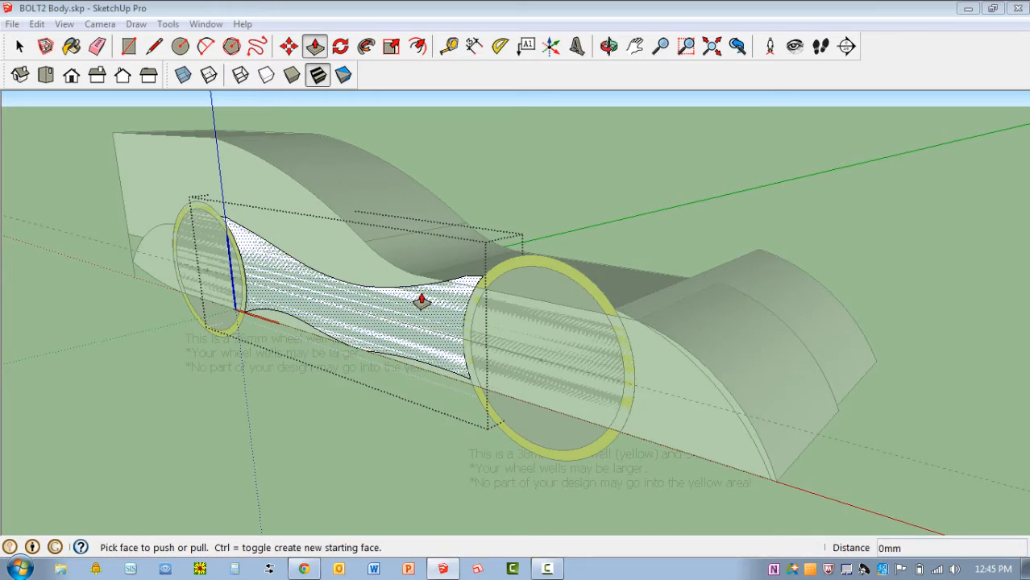
pyautogui.moveTo(420, 301); pyautogui.dragTo(622, 227)
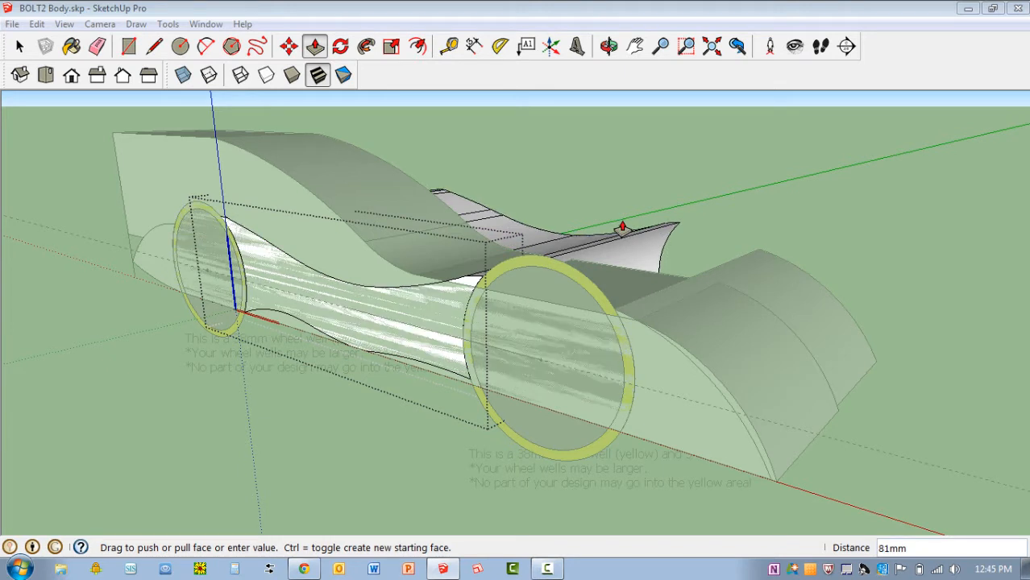
pyautogui.write('64')
pyautogui.press('Return')
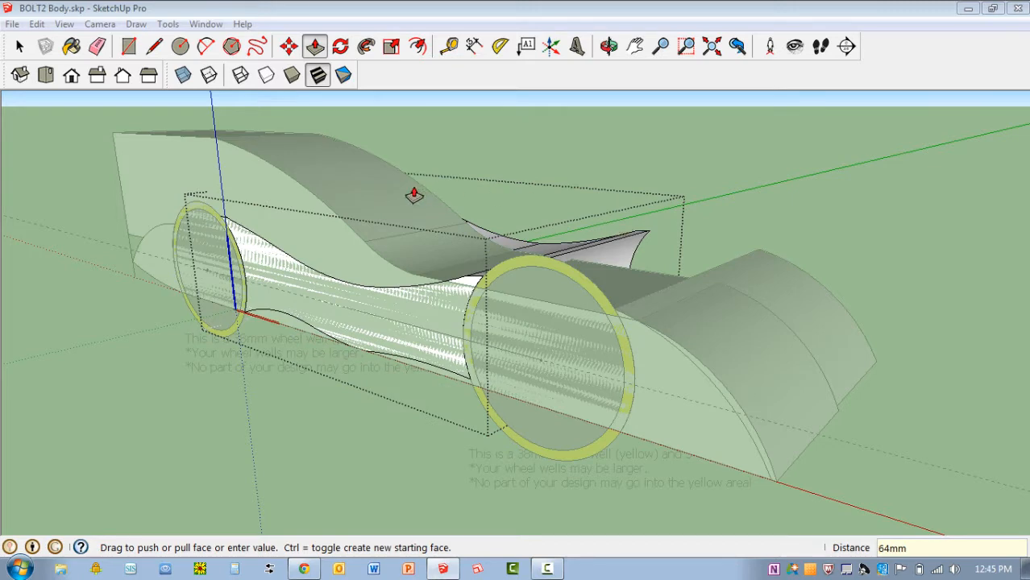
pyautogui.press('space')
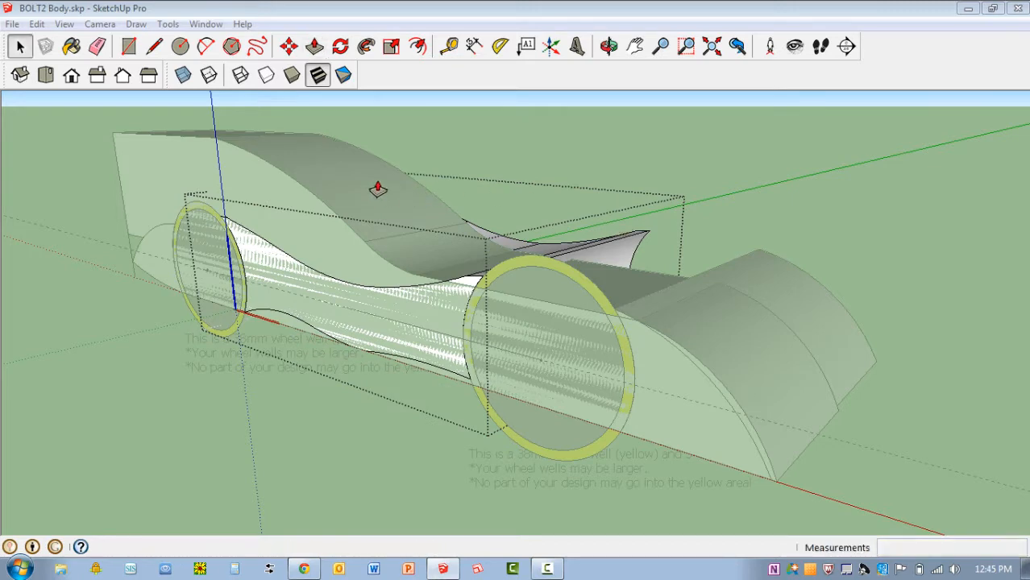
pyautogui.click(89, 371)
# Open the small rear side profile's group for editing and turn on X-ray display to see it from behind
pyautogui.click(158, 253)
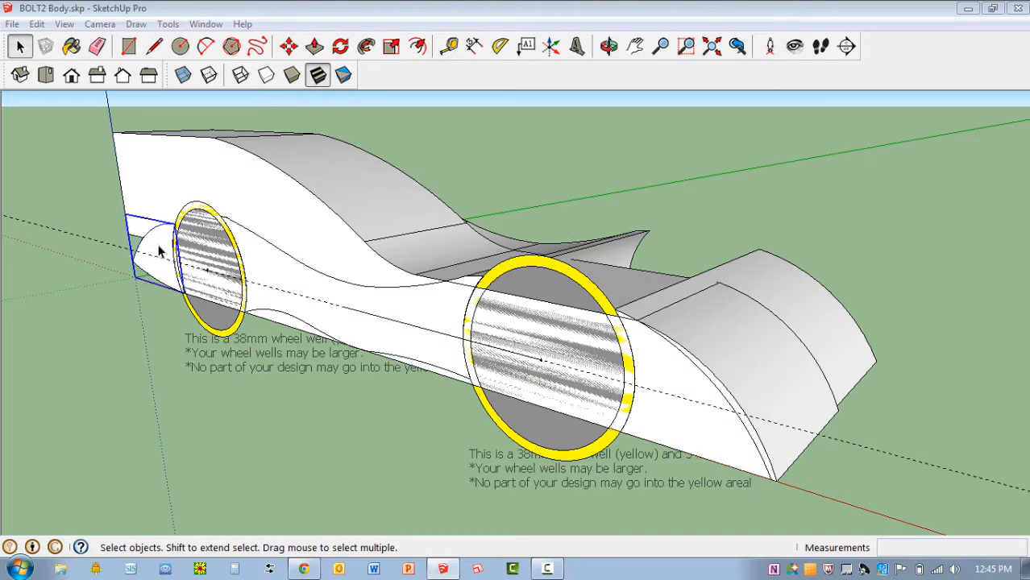
pyautogui.scroll(2, 152, 249)
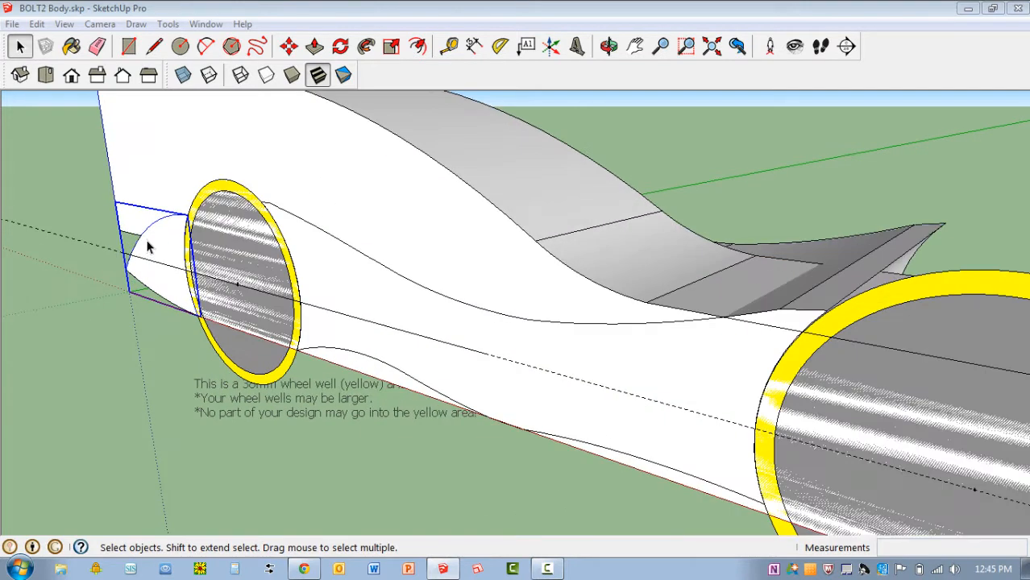
pyautogui.scroll(-2, 145, 270)
pyautogui.scroll(-1, 164, 274)
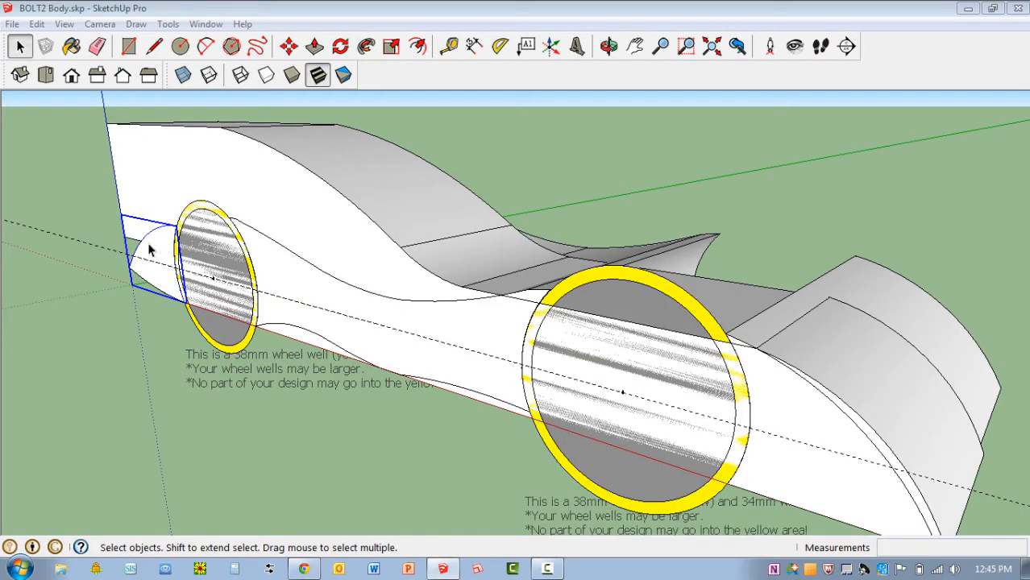
pyautogui.doubleClick(160, 256)
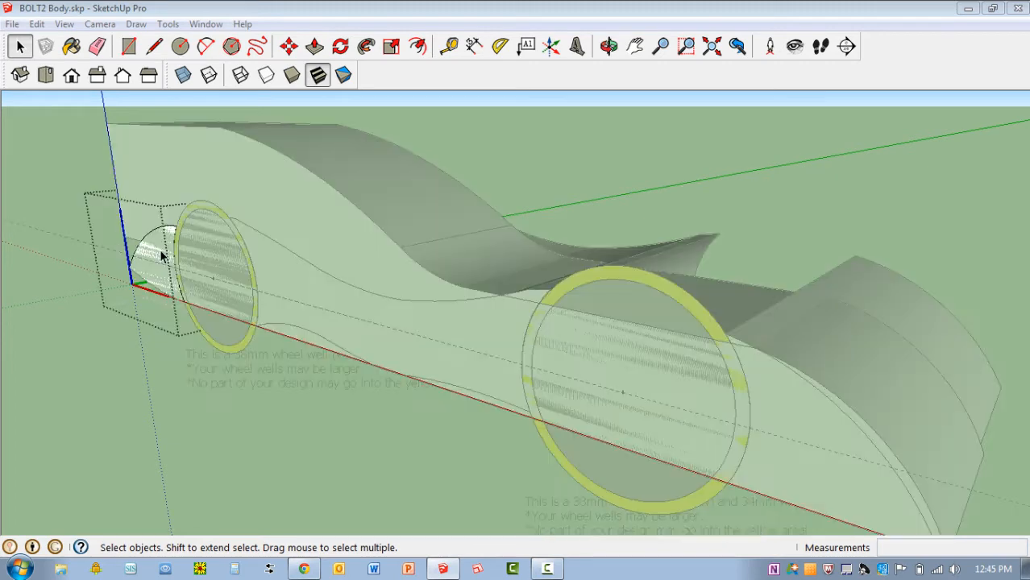
pyautogui.click(184, 74)
pyautogui.moveTo(55, 353); pyautogui.dragTo(485, 368, button='middle')
pyautogui.scroll(-3, 538, 346)
pyautogui.scroll(2, 484, 368)
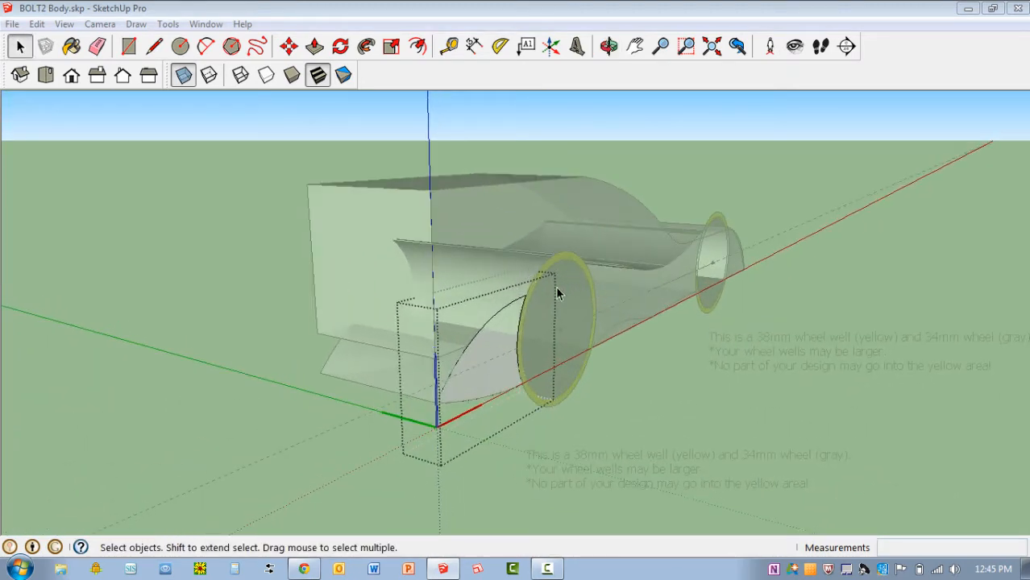
# Extrude the rear side profile 64 mm across the body and turn off X-ray display
pyautogui.press('p')
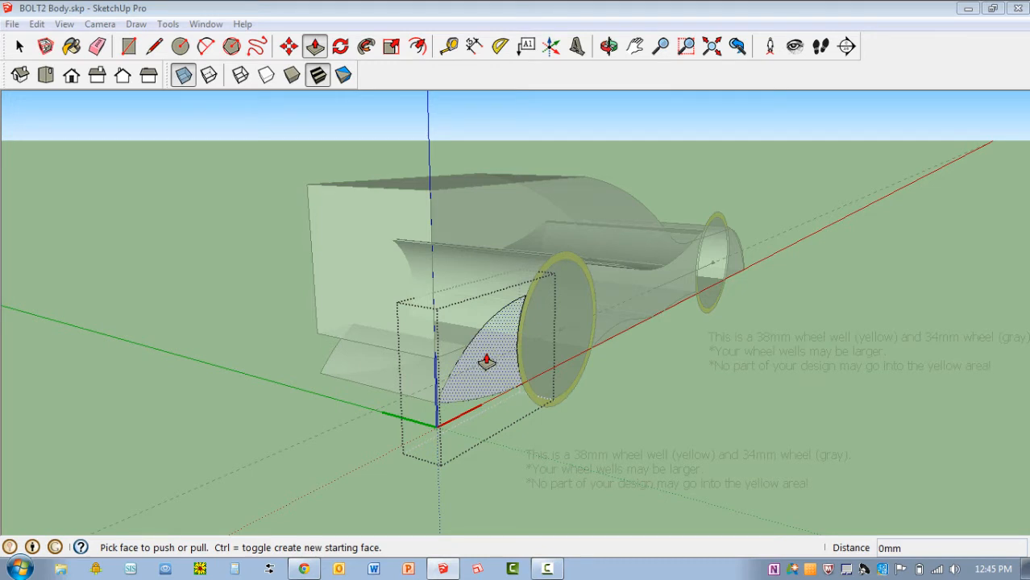
pyautogui.click(486, 360)
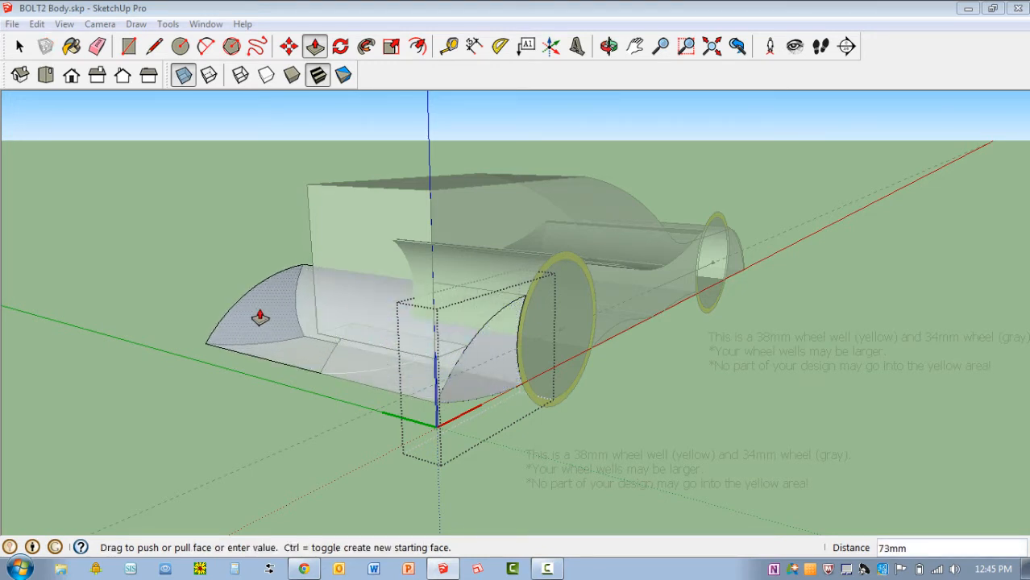
pyautogui.write('64')
pyautogui.press('Return')
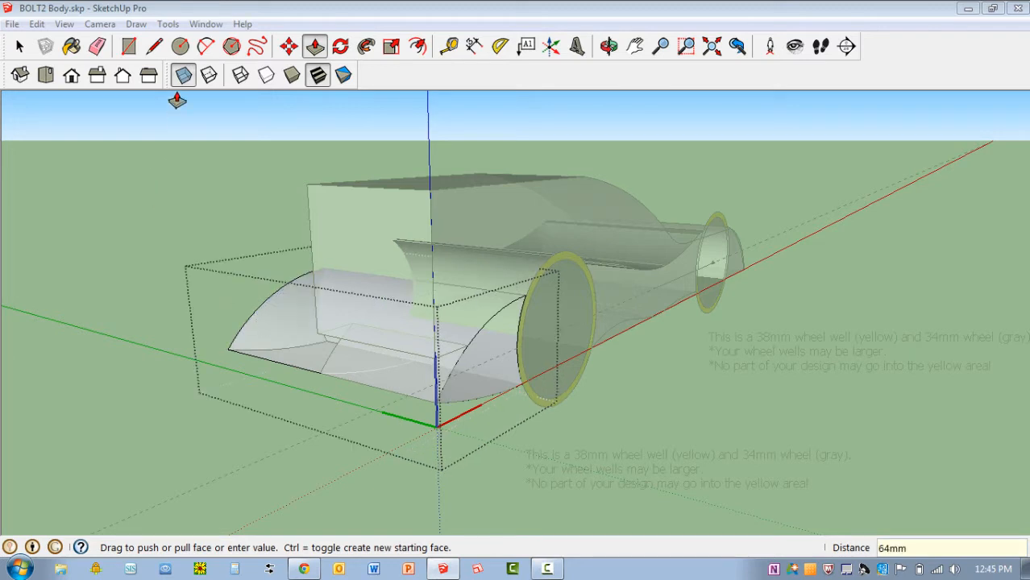
pyautogui.click(182, 79)
pyautogui.scroll(-1, 692, 299)
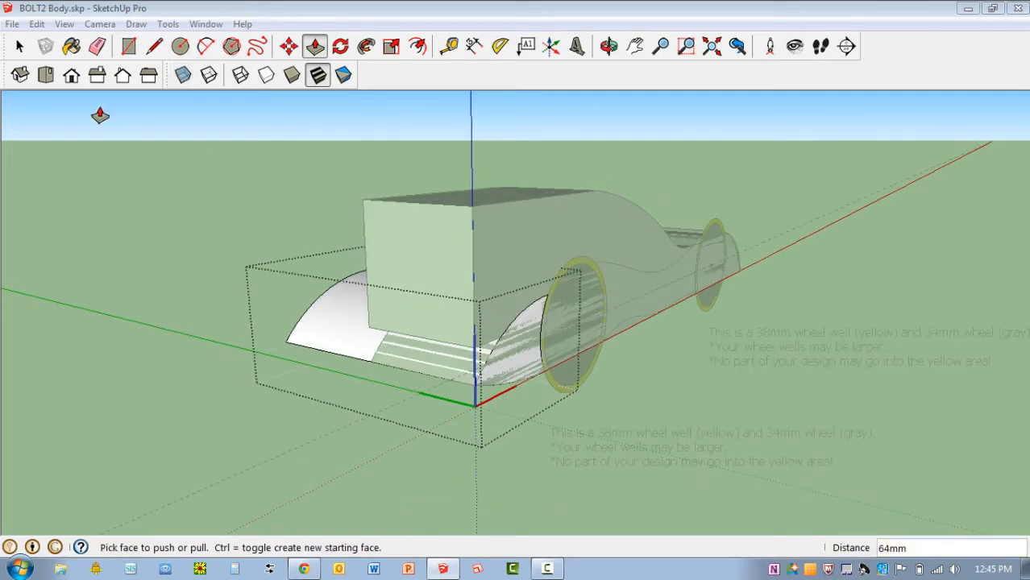
pyautogui.click(17, 53)
# Move the extruded nose piece 16 mm sideways across the body, using its intersection with the body's bottom edge as base point
pyautogui.moveTo(146, 261); pyautogui.dragTo(501, 274, button='middle')
pyautogui.moveTo(660, 251); pyautogui.dragTo(602, 264, button='middle')
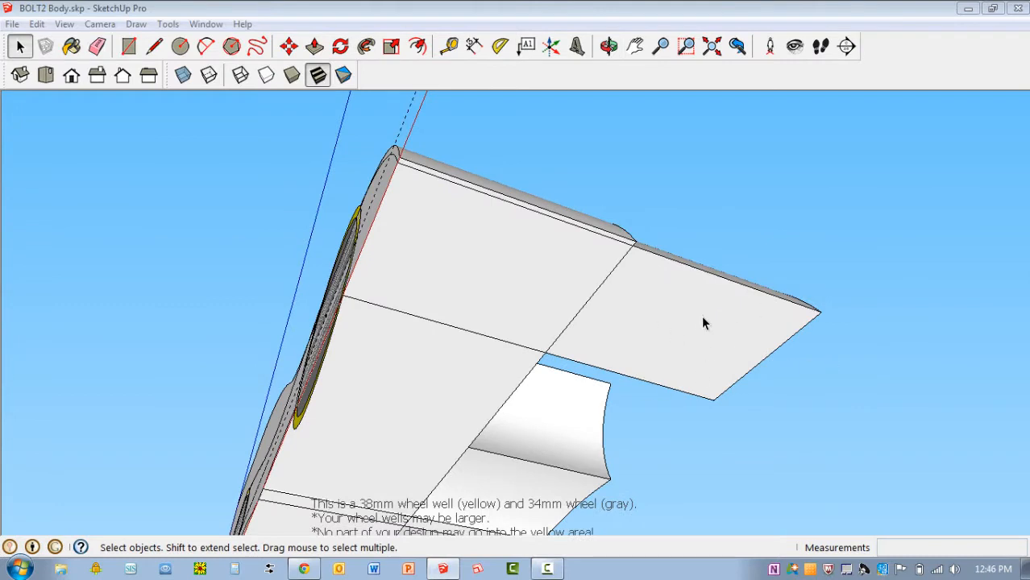
pyautogui.click(686, 337)
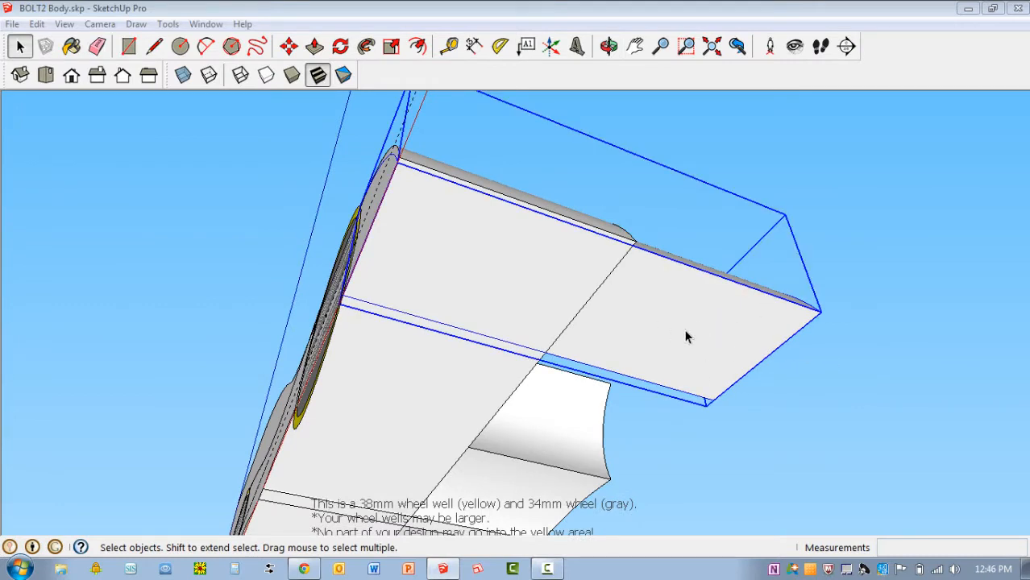
pyautogui.press('m')
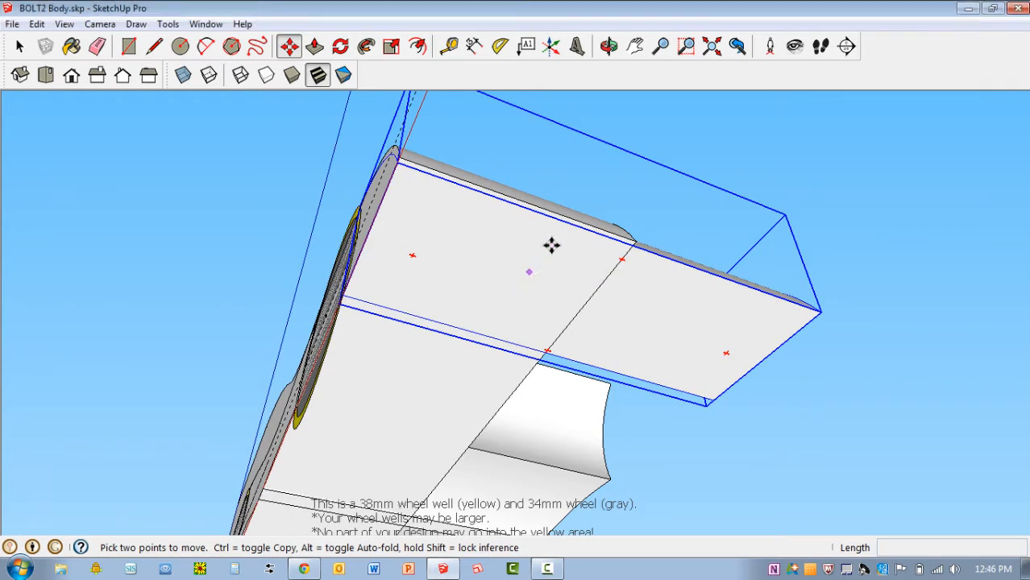
pyautogui.scroll(3, 599, 185)
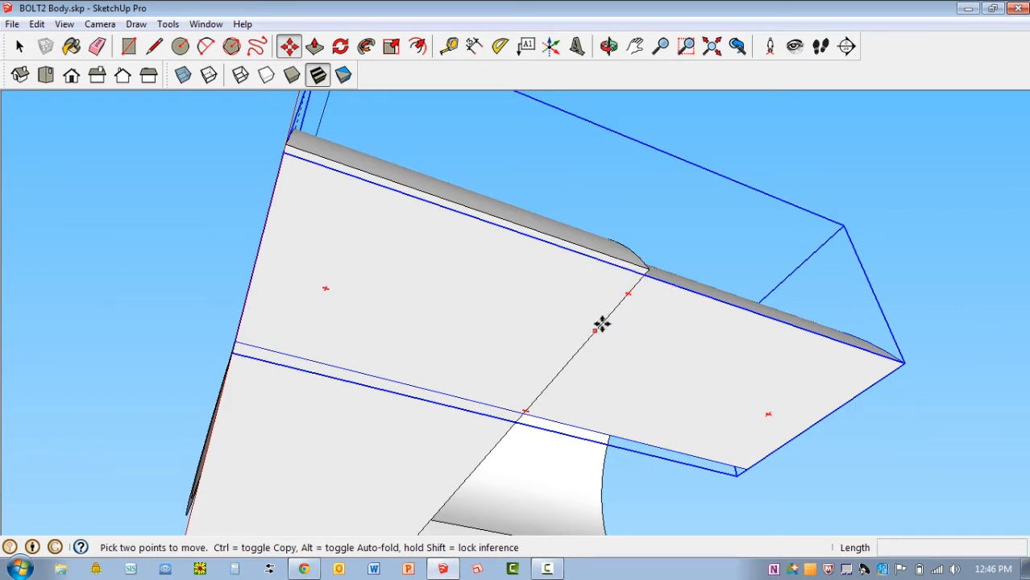
pyautogui.scroll(1, 649, 274)
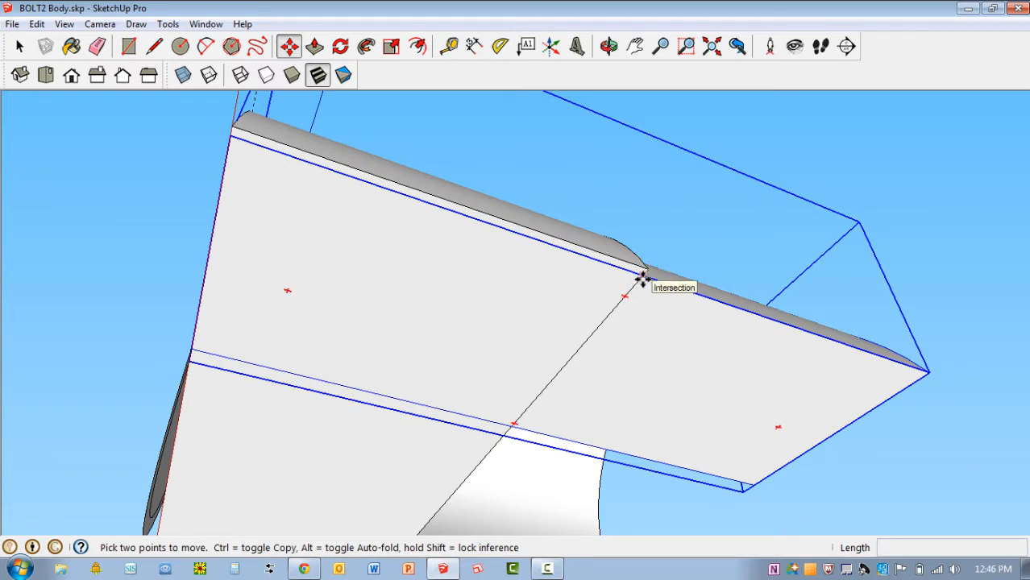
pyautogui.click(642, 278)
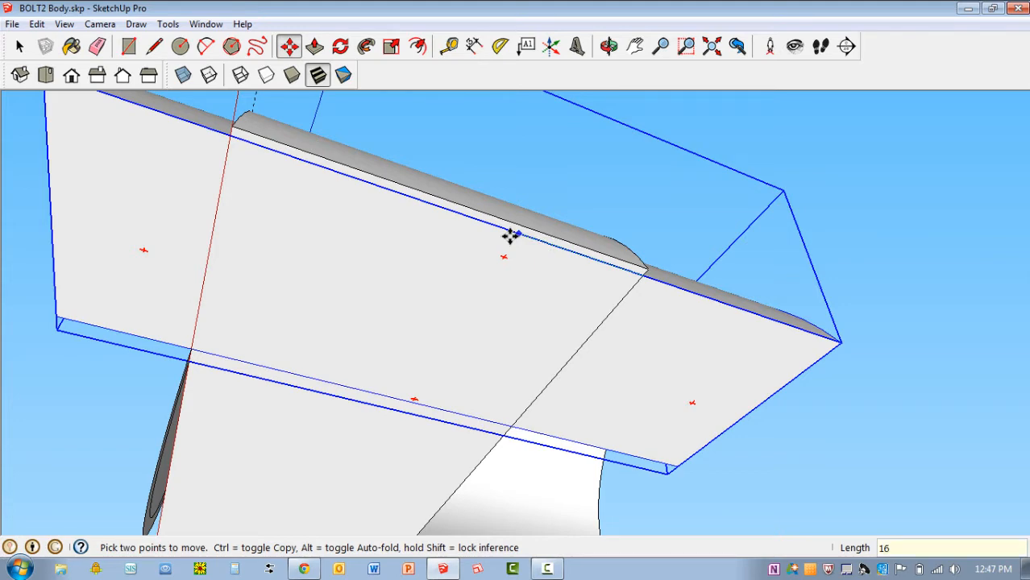
pyautogui.press('Return')
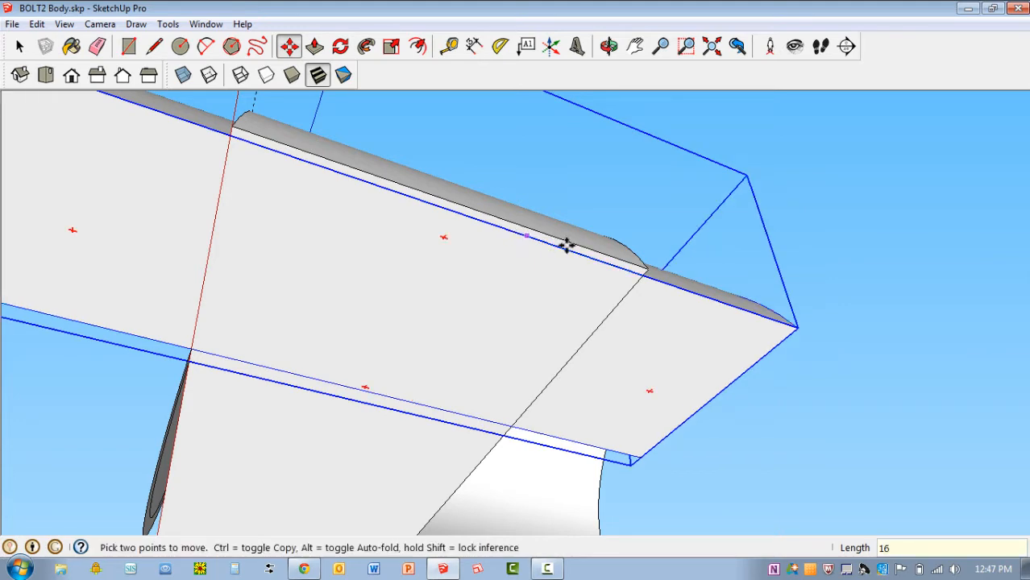
# Inspect the moved nose piece from the front and underneath for its overhang on both sides of the body
pyautogui.moveTo(566, 244); pyautogui.dragTo(420, 413, button='middle')
pyautogui.scroll(3, 377, 465)
pyautogui.scroll(1, 377, 465)
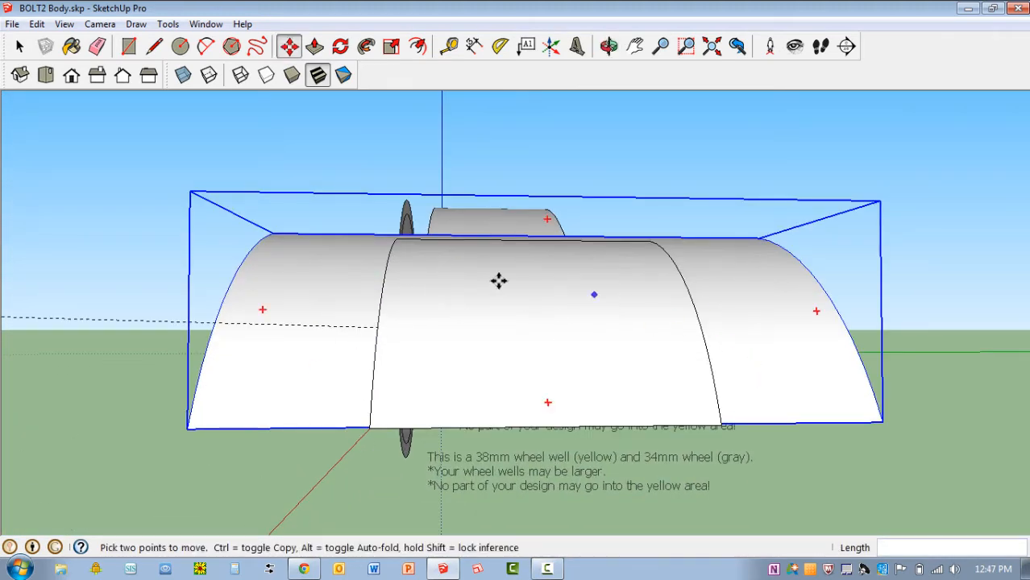
pyautogui.scroll(-3, 611, 221)
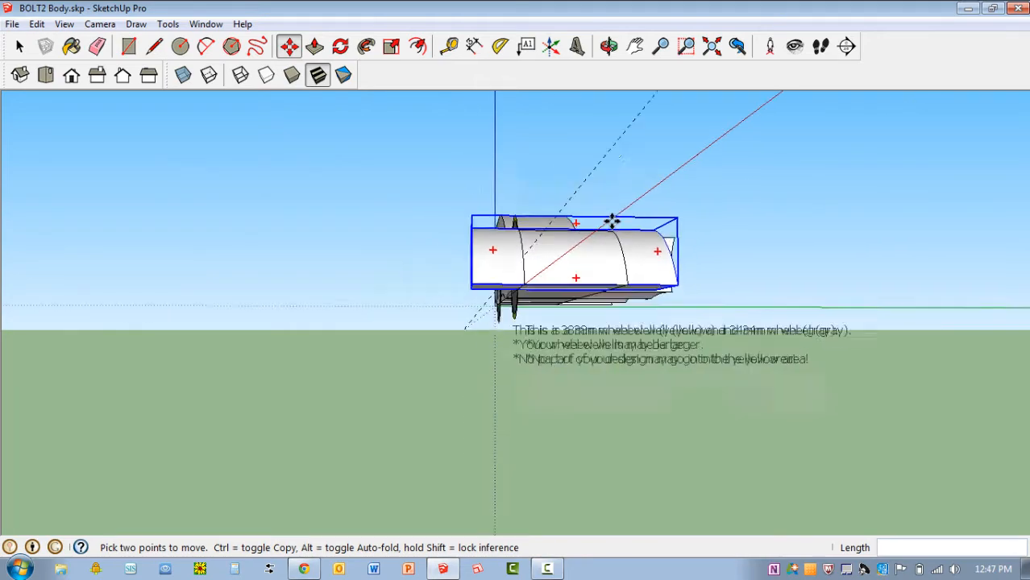
pyautogui.moveTo(592, 234); pyautogui.dragTo(654, 165, button='middle')
pyautogui.scroll(2, 658, 217)
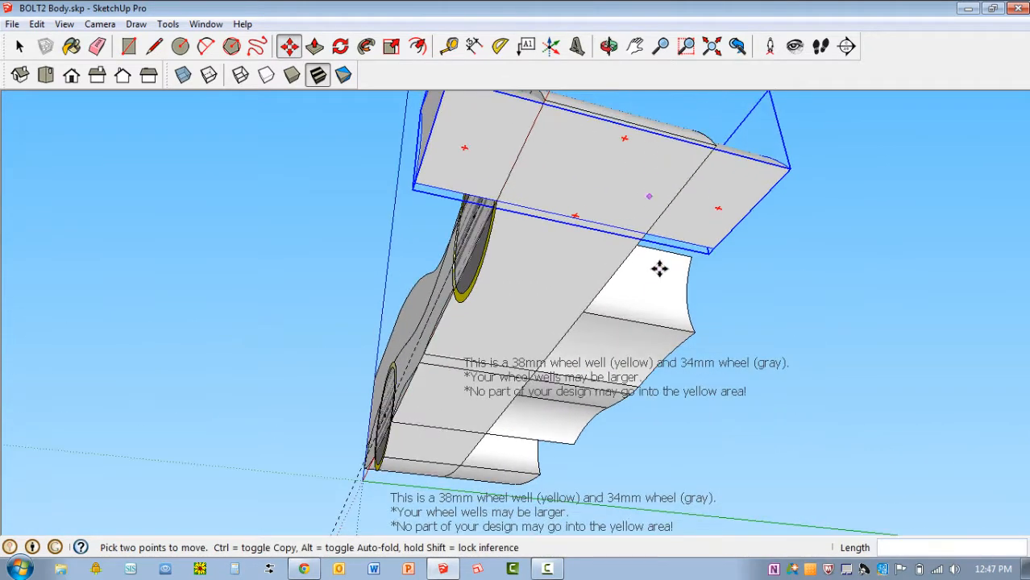
pyautogui.moveTo(660, 269); pyautogui.dragTo(681, 230, button='middle')
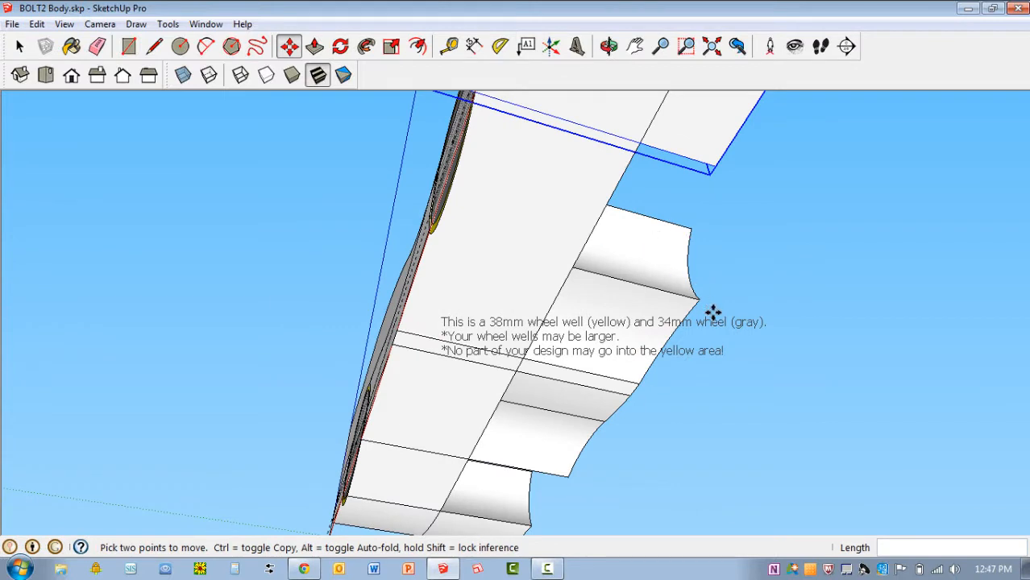
pyautogui.press('space')
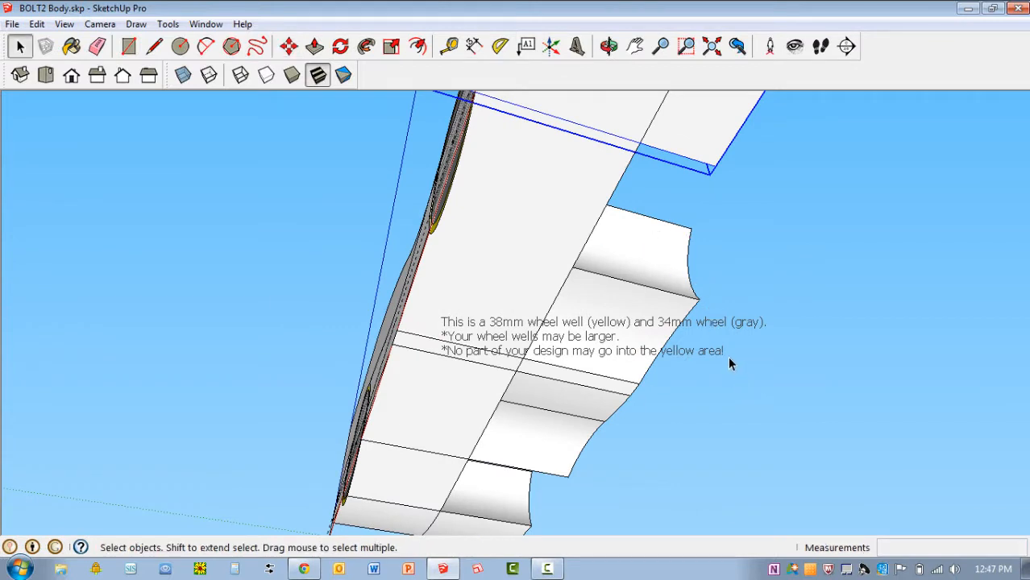
# Move the extruded middle side piece 16 mm sideways across the body along the green axis, using a point on the body's bottom edge as base
pyautogui.click(626, 286)
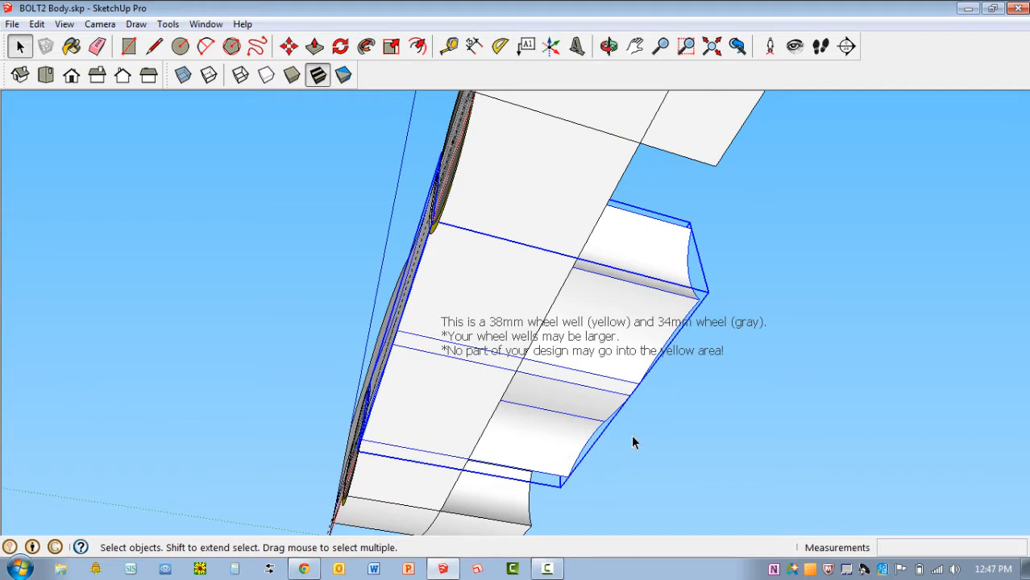
pyautogui.press('m')
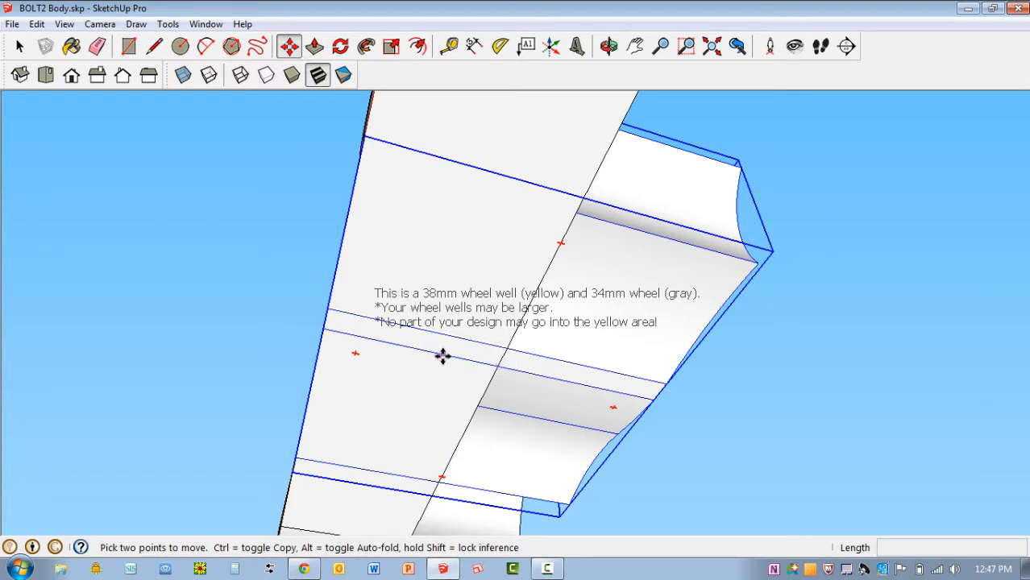
pyautogui.click(604, 224)
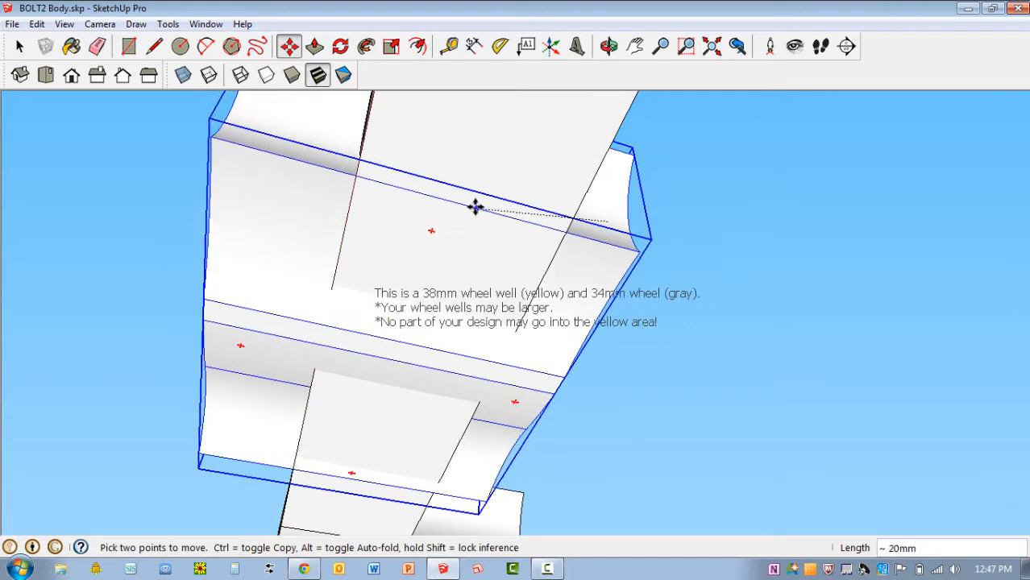
pyautogui.press('Escape')
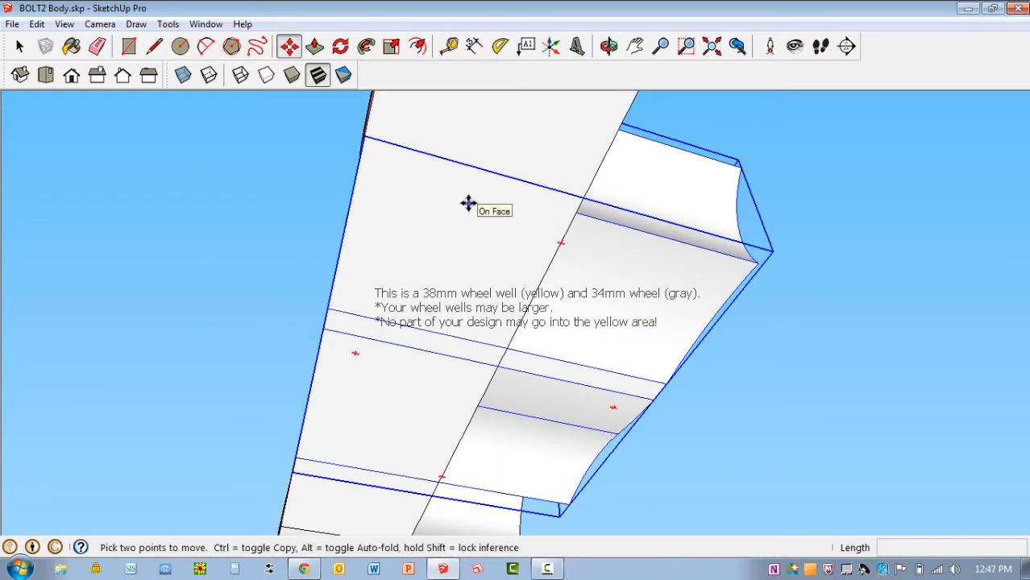
pyautogui.click(342, 235)
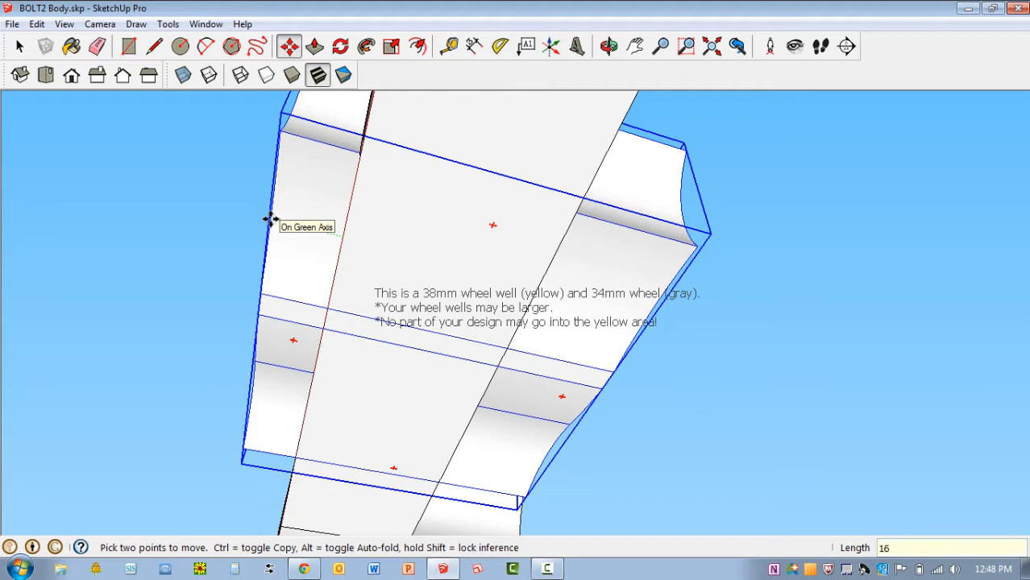
pyautogui.press('Return')
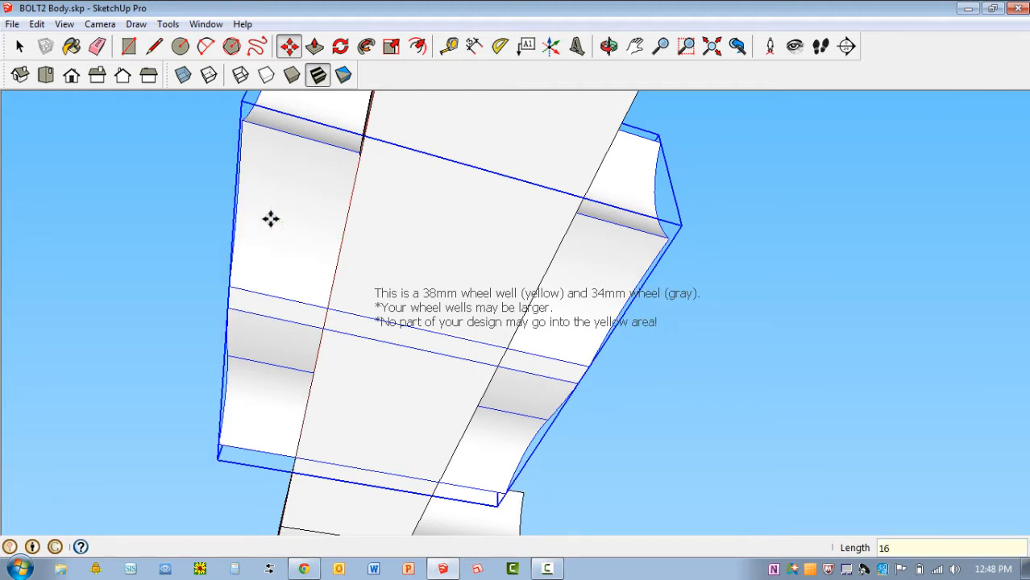
pyautogui.scroll(-3, 403, 322)
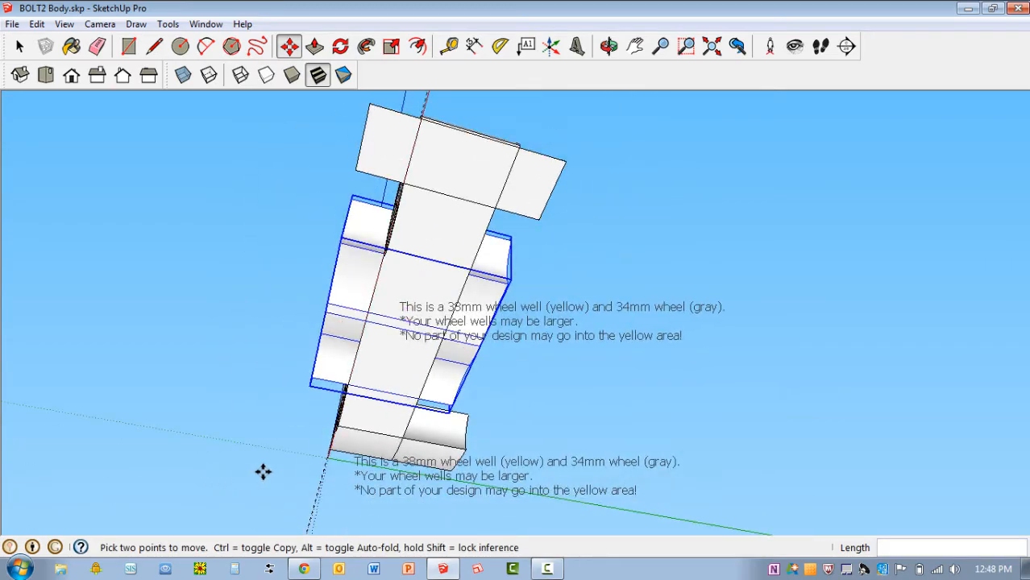
# Move the extruded rear side piece 16 mm along the green axis so it overhangs both sides of the body
pyautogui.moveTo(261, 469); pyautogui.dragTo(500, 375, button='middle')
pyautogui.scroll(4, 504, 292)
pyautogui.moveTo(531, 321); pyautogui.dragTo(558, 301, button='middle')
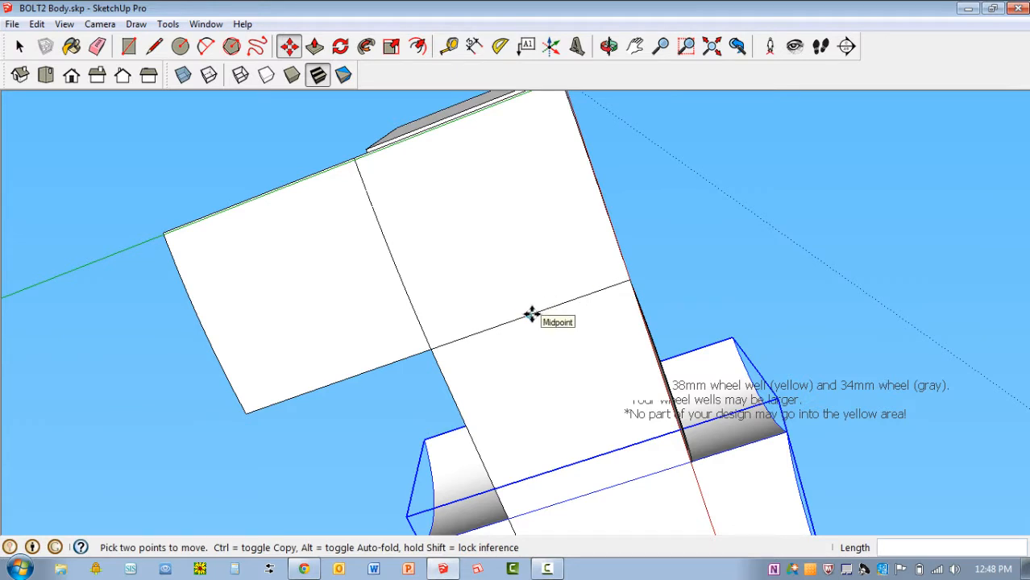
pyautogui.press('space')
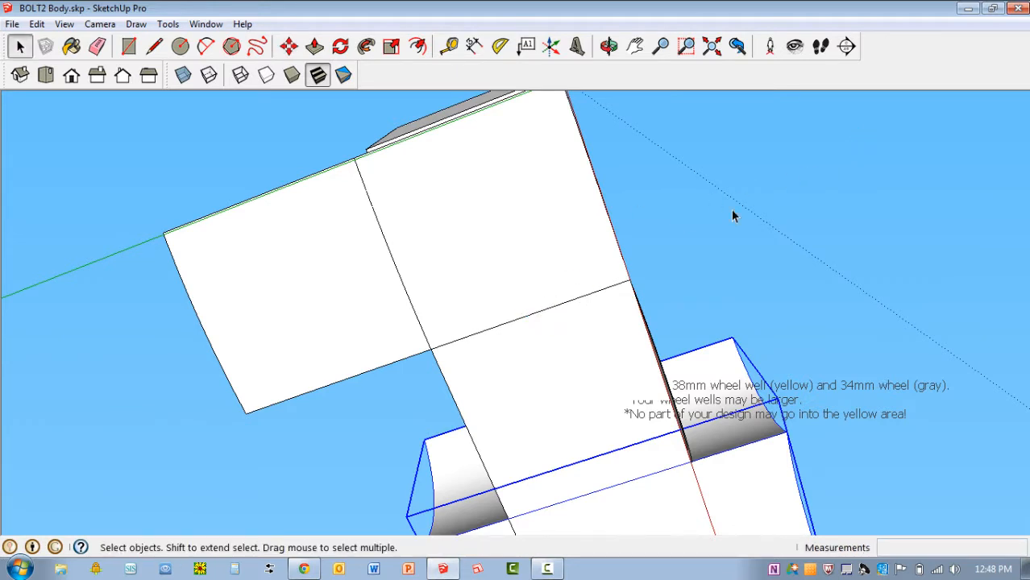
pyautogui.click(315, 267)
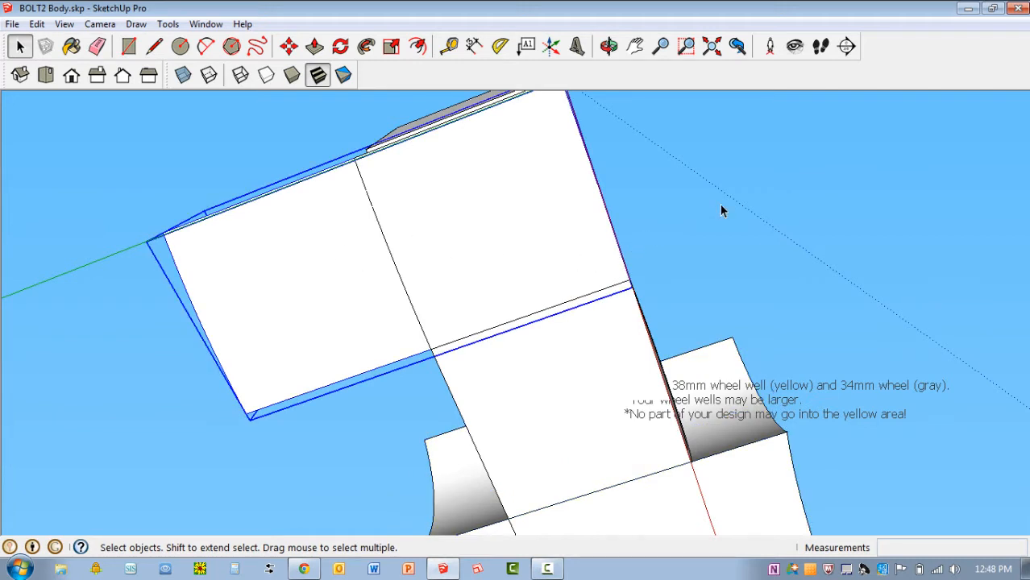
pyautogui.press('m')
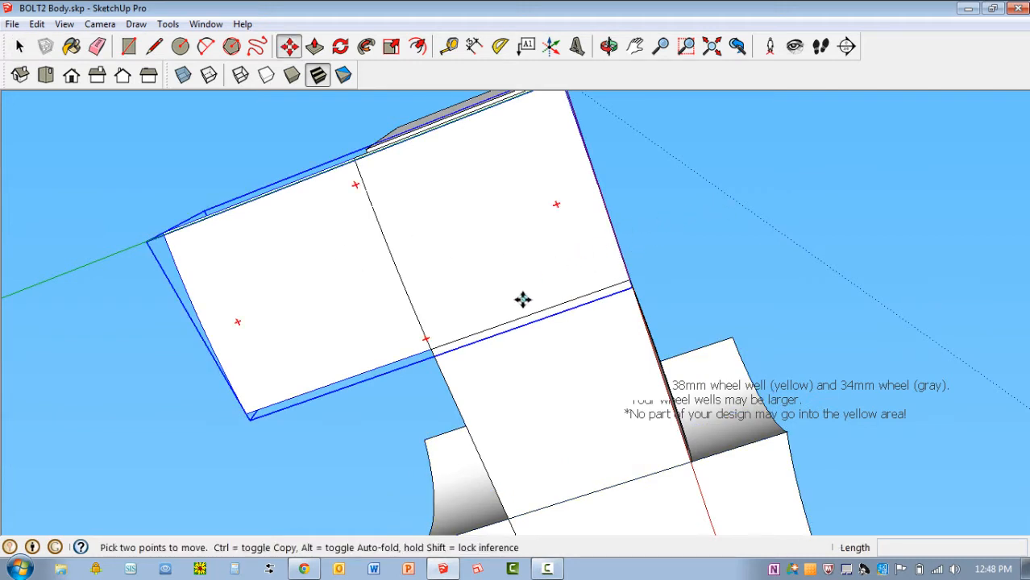
pyautogui.click(605, 195)
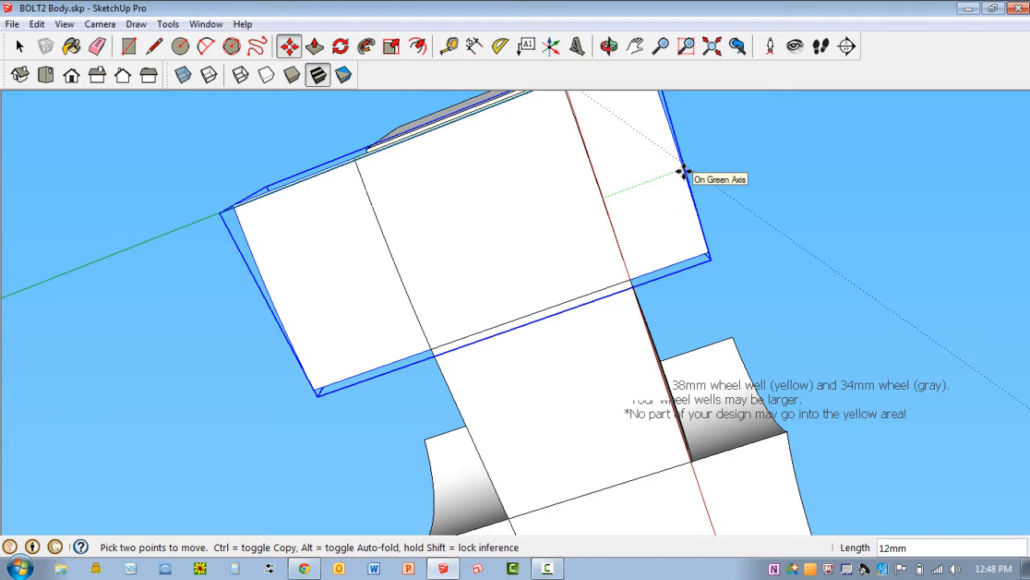
pyautogui.write('16')
pyautogui.press('Return')
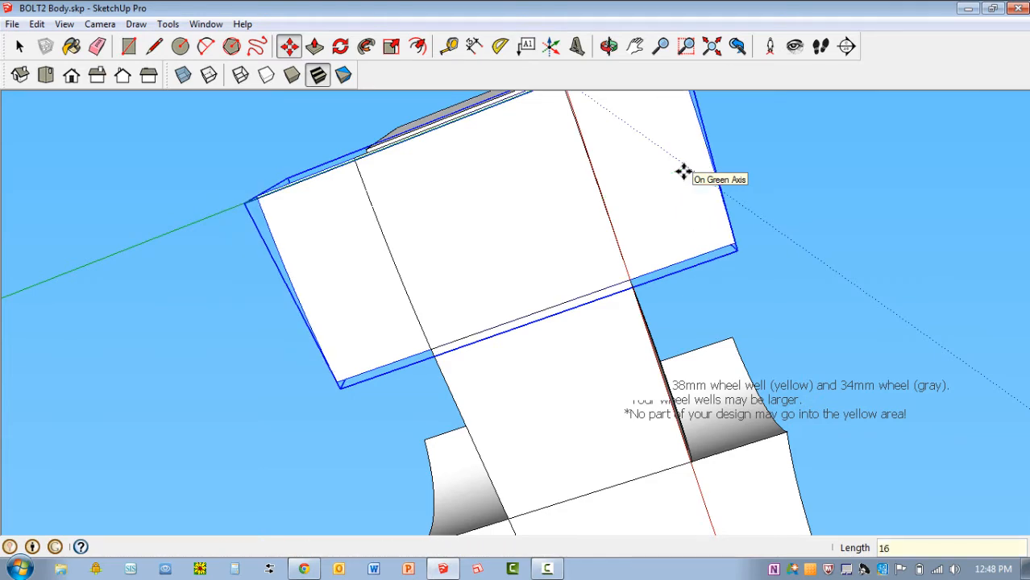
# Clear the selection and erase the front and rear 38 mm wheel well templates with their notes
pyautogui.scroll(-6, 655, 179)
pyautogui.moveTo(891, 194); pyautogui.dragTo(632, 425, button='middle')
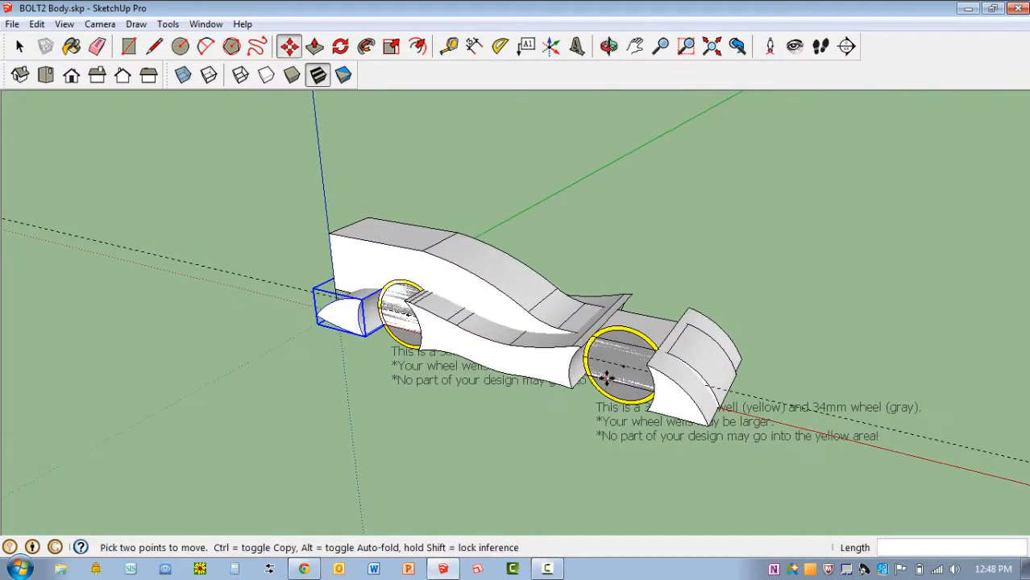
pyautogui.scroll(4, 621, 367)
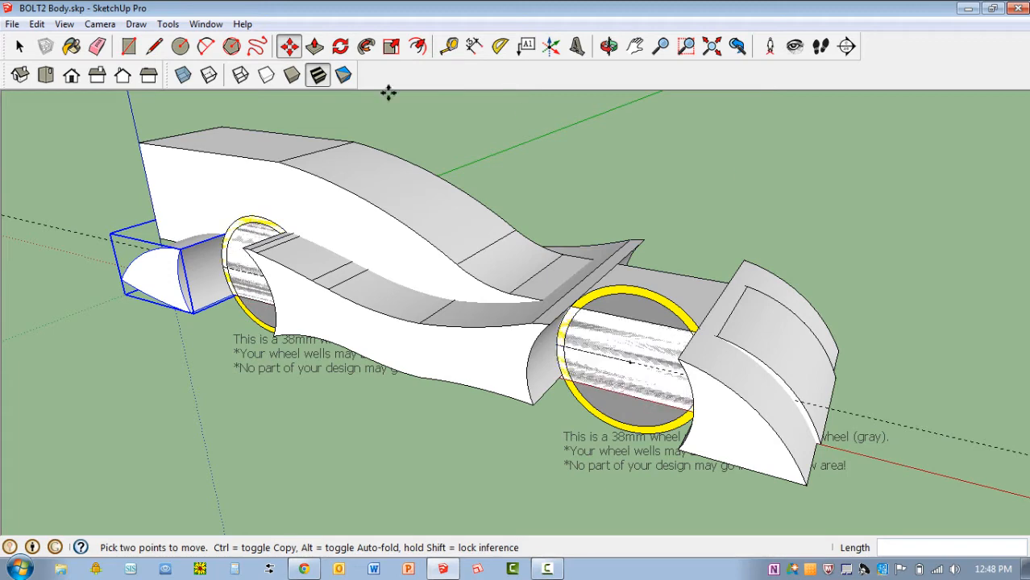
pyautogui.click(98, 46)
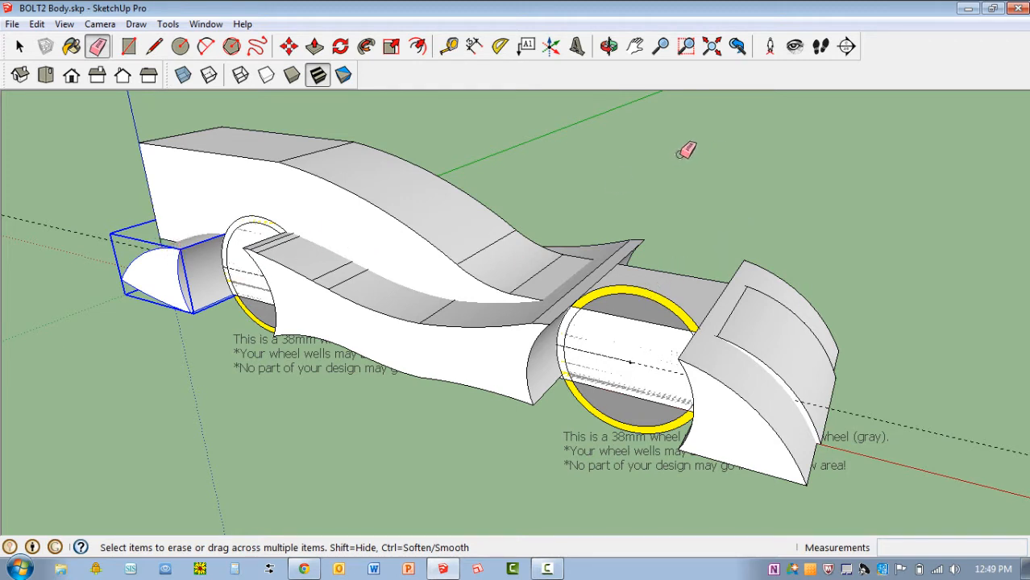
pyautogui.press('space')
pyautogui.click(749, 183)
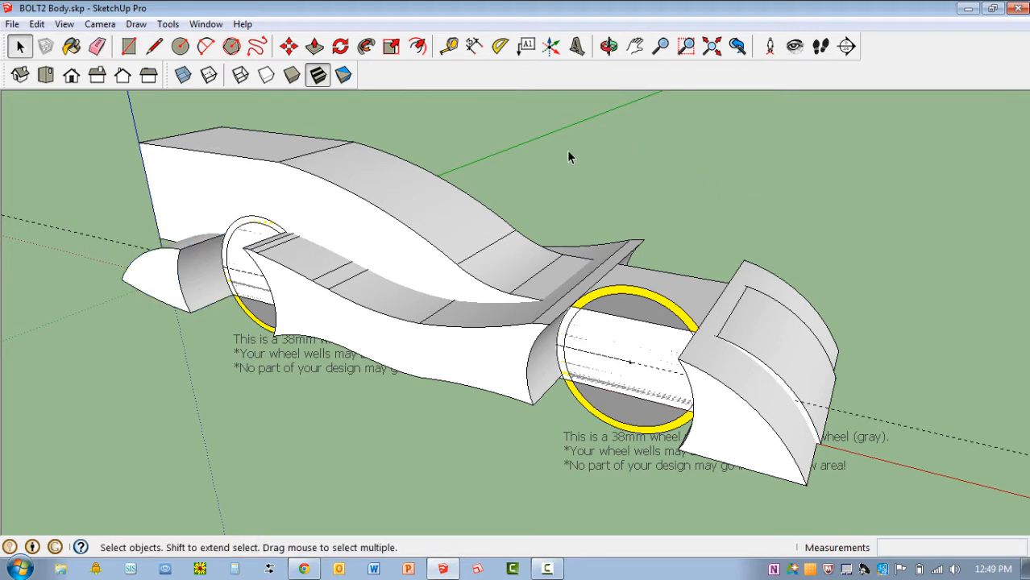
pyautogui.press('e')
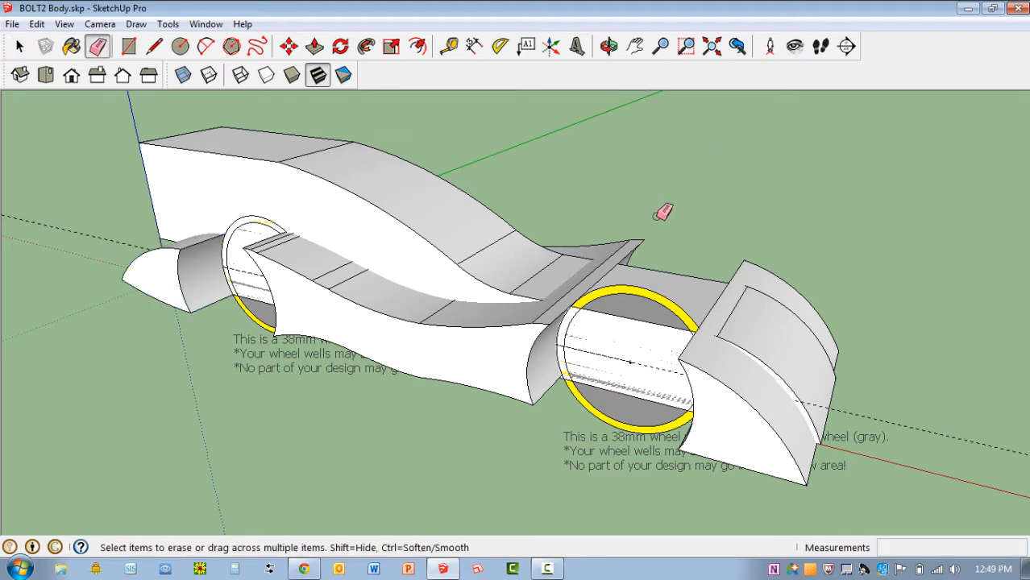
pyautogui.click(651, 293)
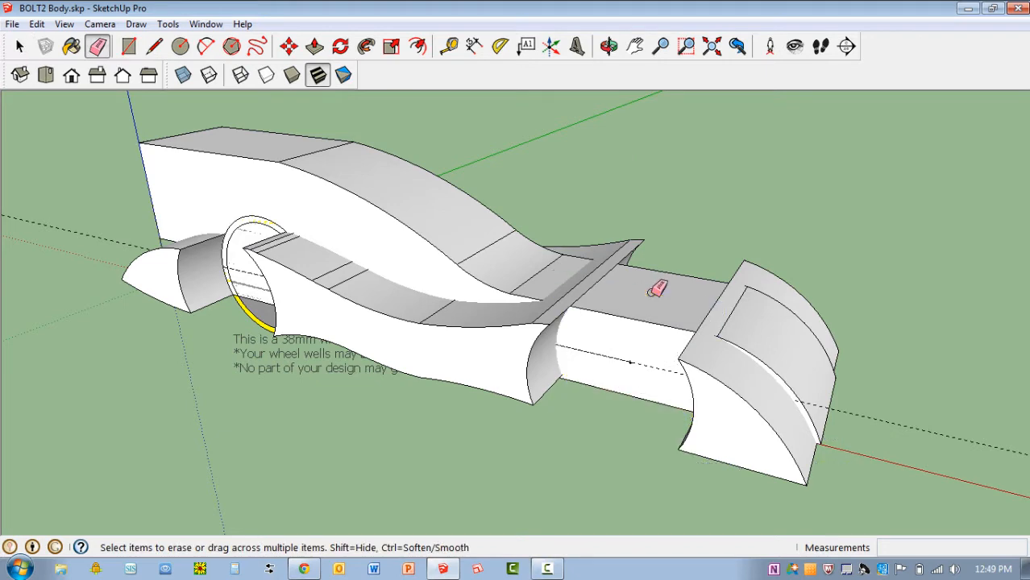
pyautogui.scroll(3, 238, 374)
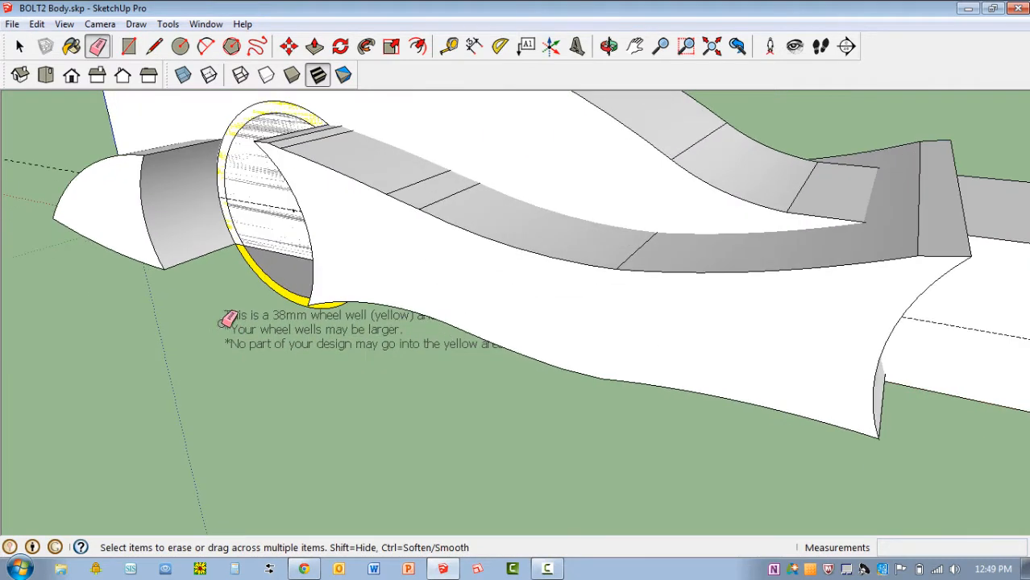
pyautogui.click(279, 282)
pyautogui.scroll(-2, 255, 291)
pyautogui.scroll(-2, 781, 340)
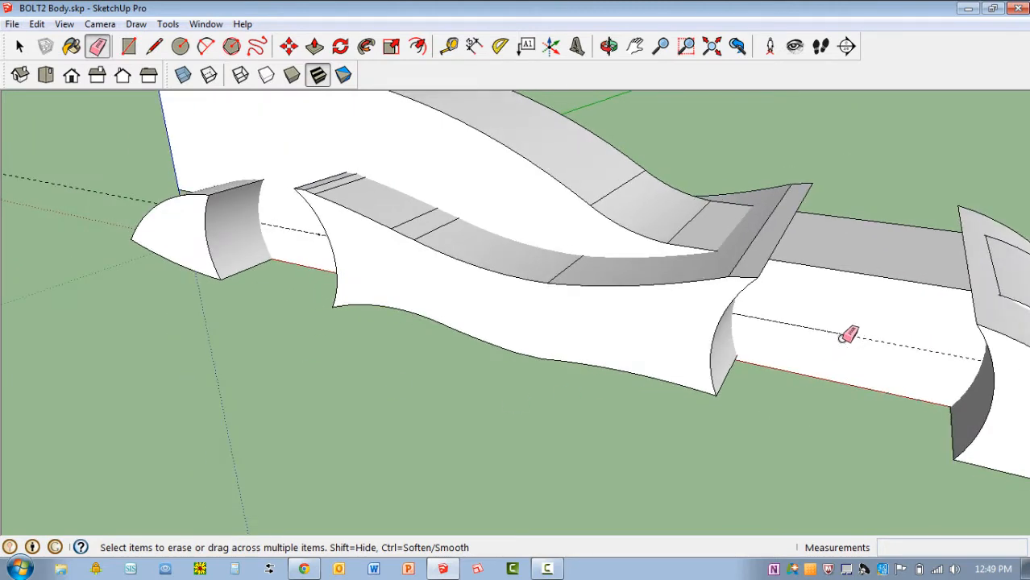
# Create a 20 mm guide line outward along the green axis from the front axle's guide point
pyautogui.moveTo(333, 345)
pyautogui.mouseDown(button='middle')
pyautogui.moveTo(506, 339)
pyautogui.moveTo(517, 299)
pyautogui.mouseUp(button='middle')
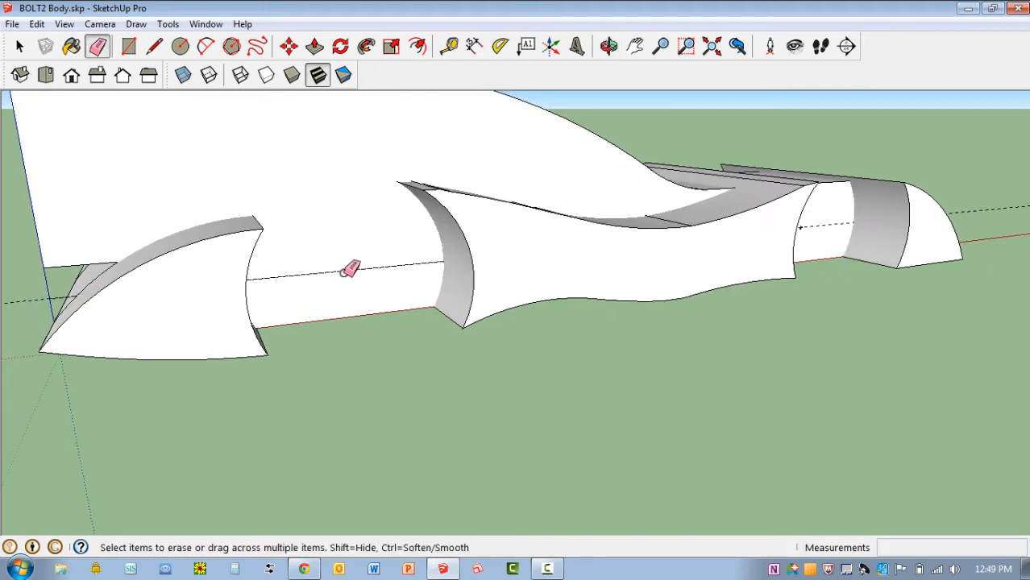
pyautogui.moveTo(957, 256); pyautogui.dragTo(600, 267, button='middle')
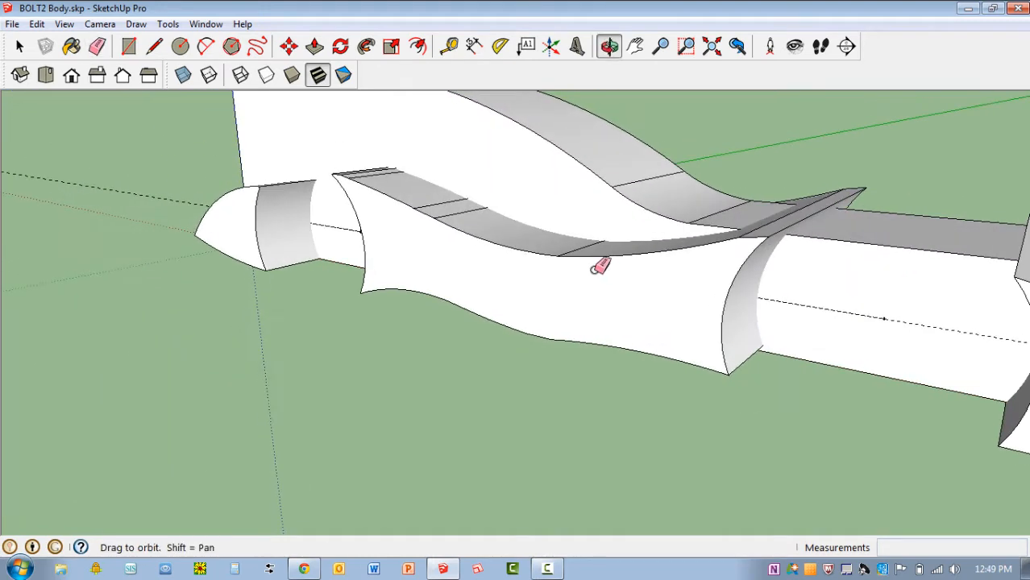
pyautogui.scroll(-3, 564, 260)
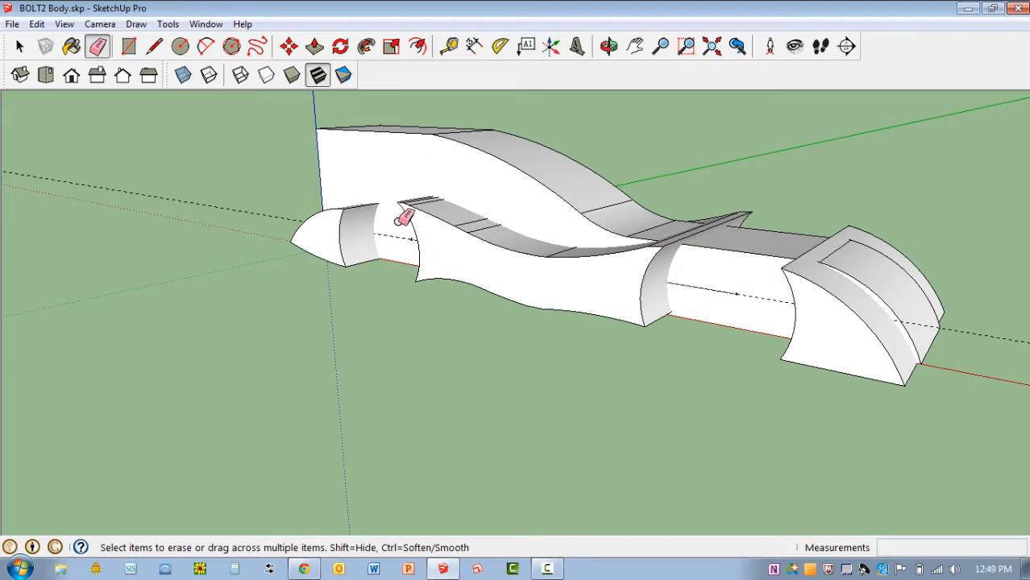
pyautogui.scroll(4, 767, 270)
pyautogui.scroll(-2, 641, 276)
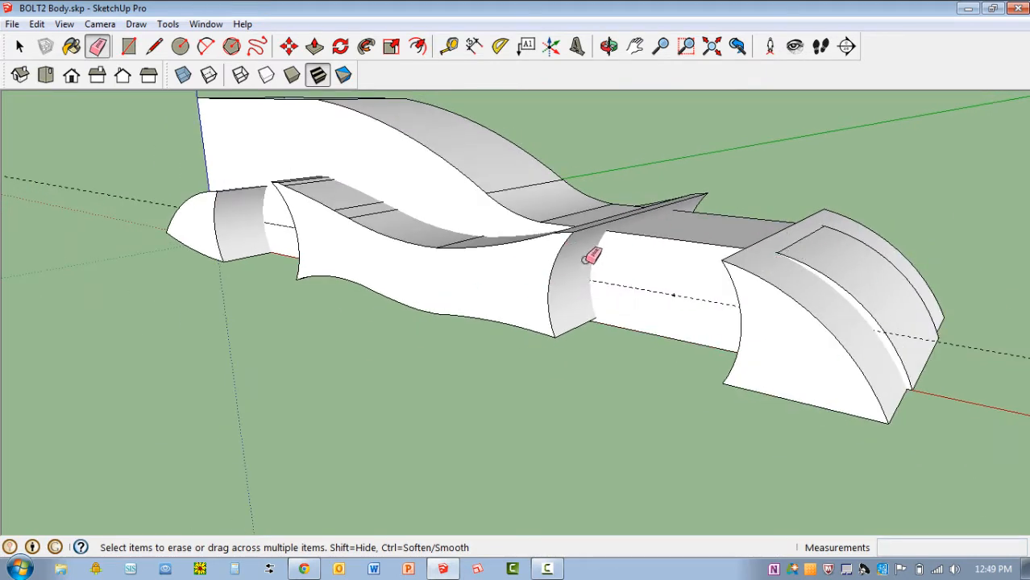
pyautogui.press('t')
pyautogui.moveTo(742, 232)
pyautogui.mouseDown(button='middle')
pyautogui.moveTo(643, 274)
pyautogui.moveTo(685, 243)
pyautogui.moveTo(632, 278)
pyautogui.mouseUp(button='middle')
pyautogui.scroll(5, 633, 278)
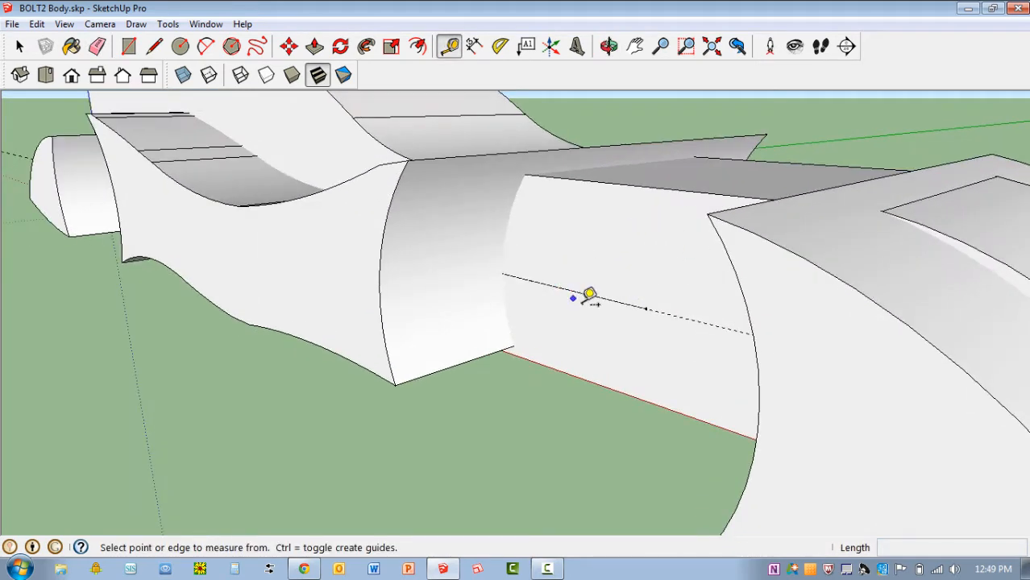
pyautogui.click(647, 307)
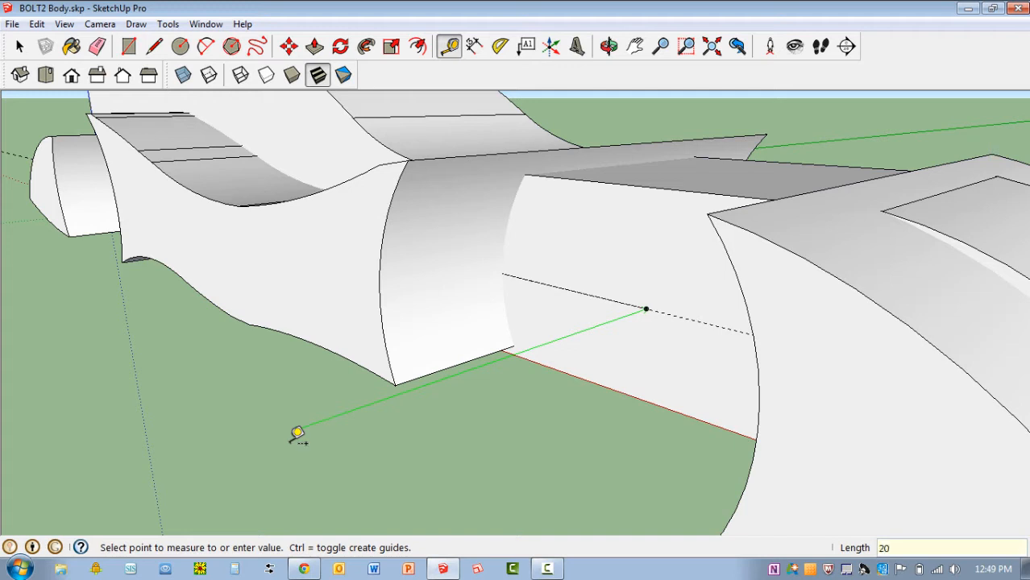
pyautogui.press('Return')
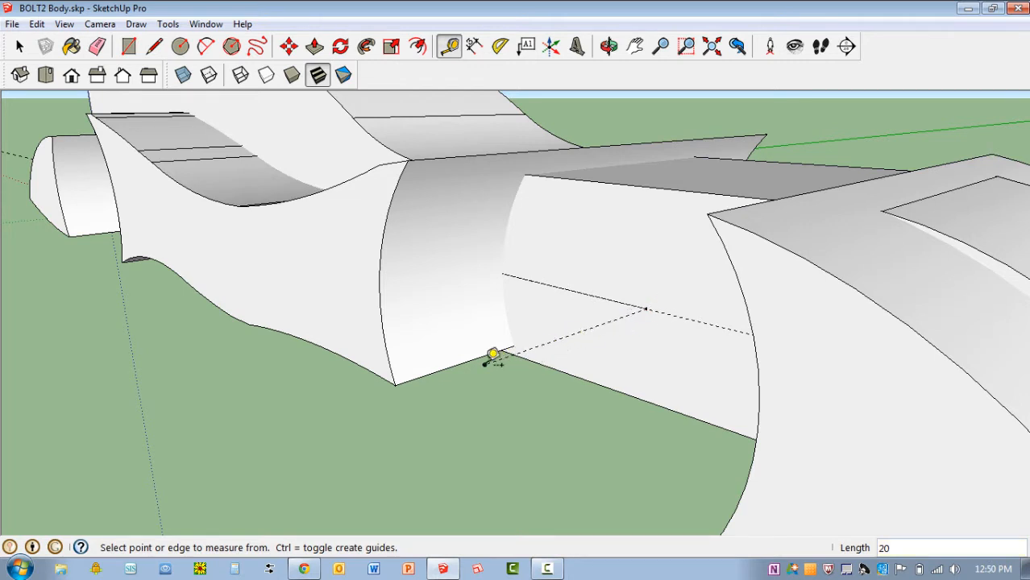
pyautogui.scroll(-3, 459, 386)
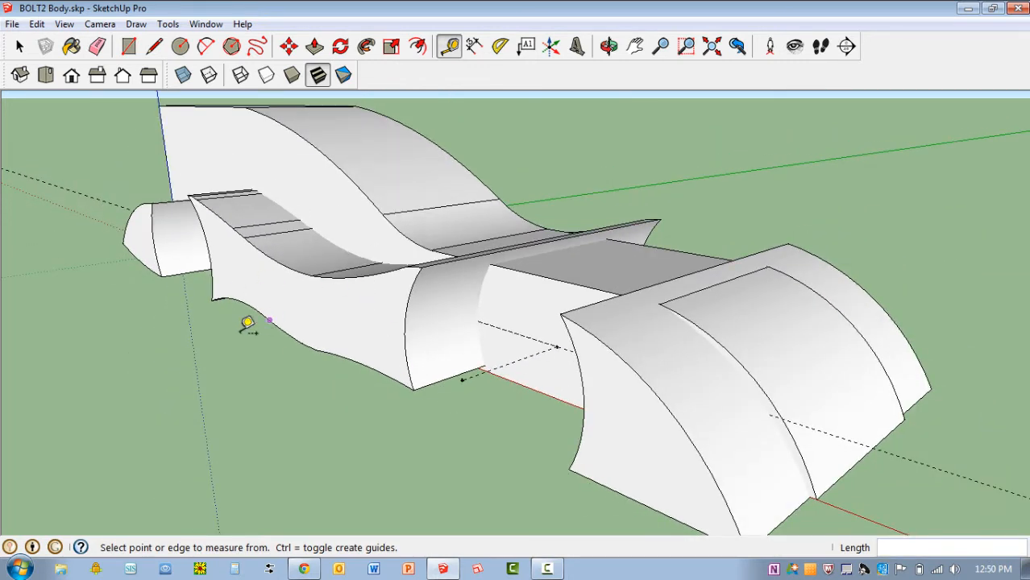
pyautogui.scroll(-1, 247, 324)
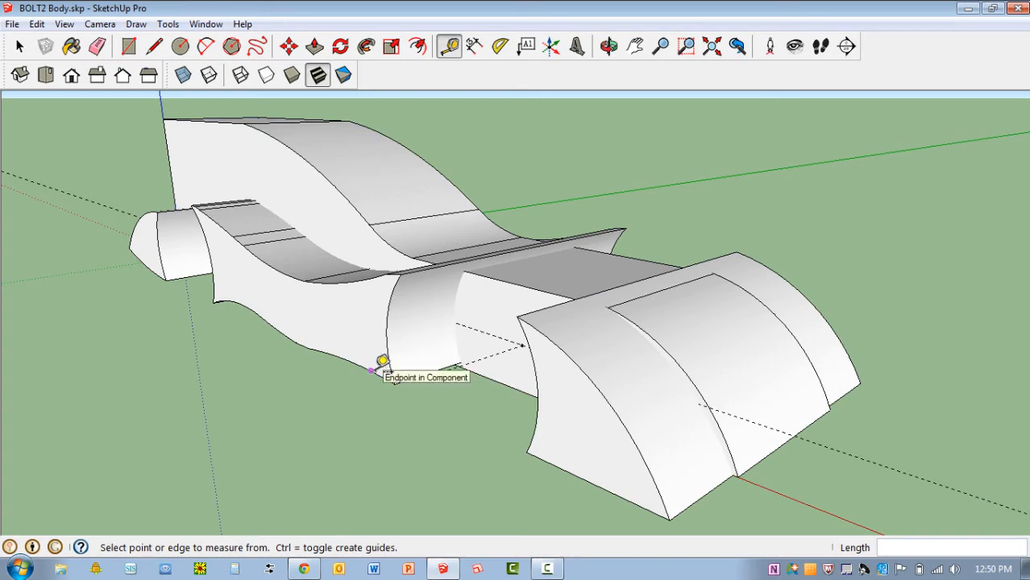
# Undo the axle guide line and the erasing of both wheel well templates
pyautogui.hotkey('ctrl', 'z')
pyautogui.hotkey('ctrl', 'z')
pyautogui.hotkey('ctrl', 'z')
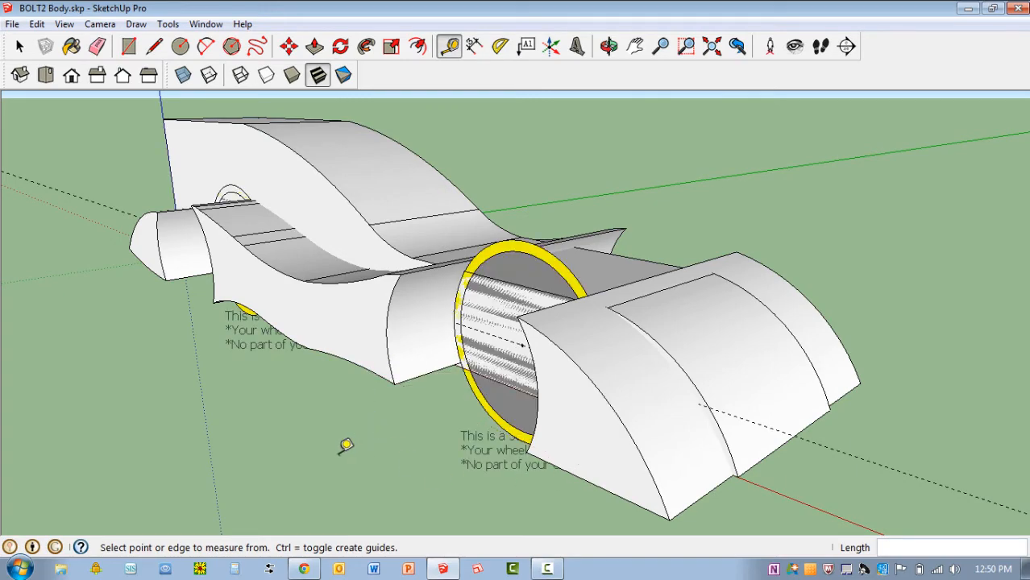
# Examine the front wheel well template and its axle guide point from the side of the car
pyautogui.moveTo(346, 445); pyautogui.dragTo(568, 364, button='middle')
pyautogui.scroll(3, 579, 353)
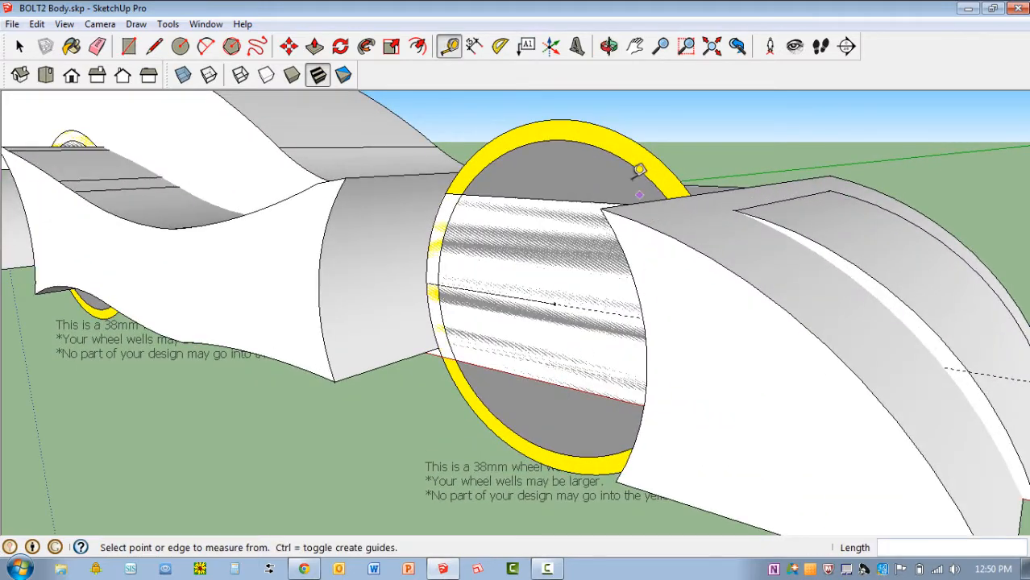
pyautogui.scroll(-3, 501, 371)
pyautogui.moveTo(501, 367); pyautogui.dragTo(554, 389, button='middle')
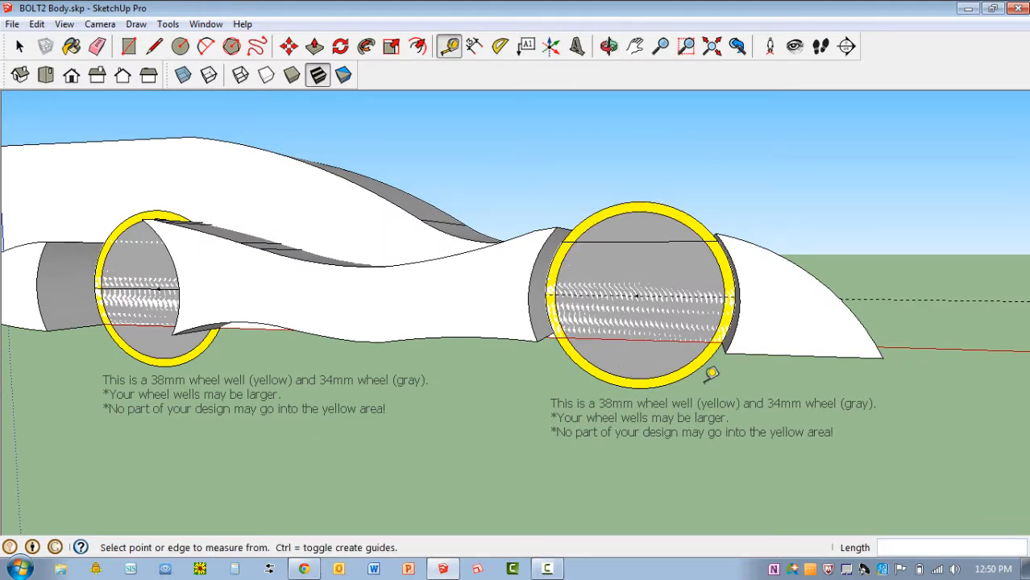
pyautogui.scroll(2, 734, 272)
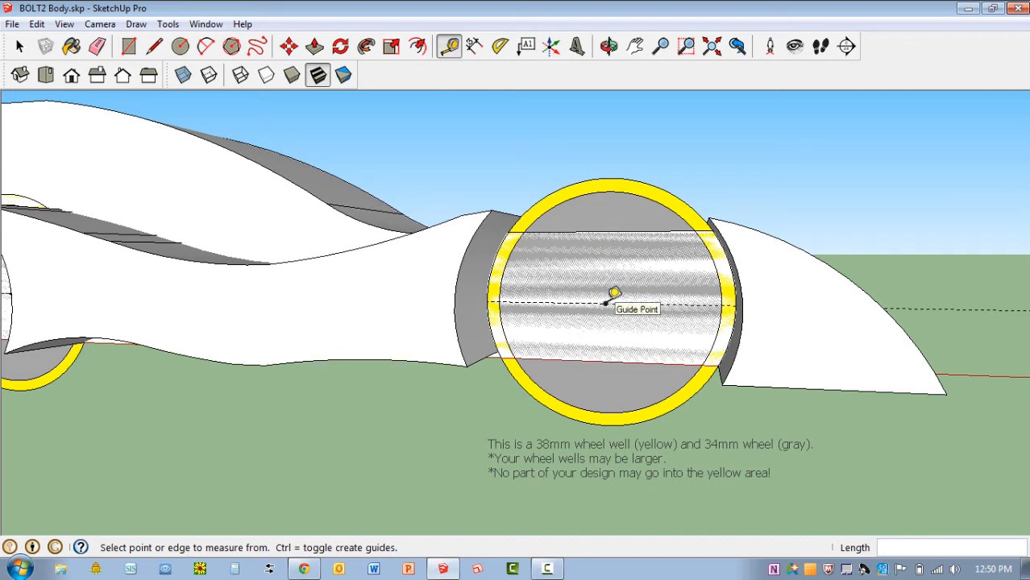
pyautogui.scroll(-1, 614, 293)
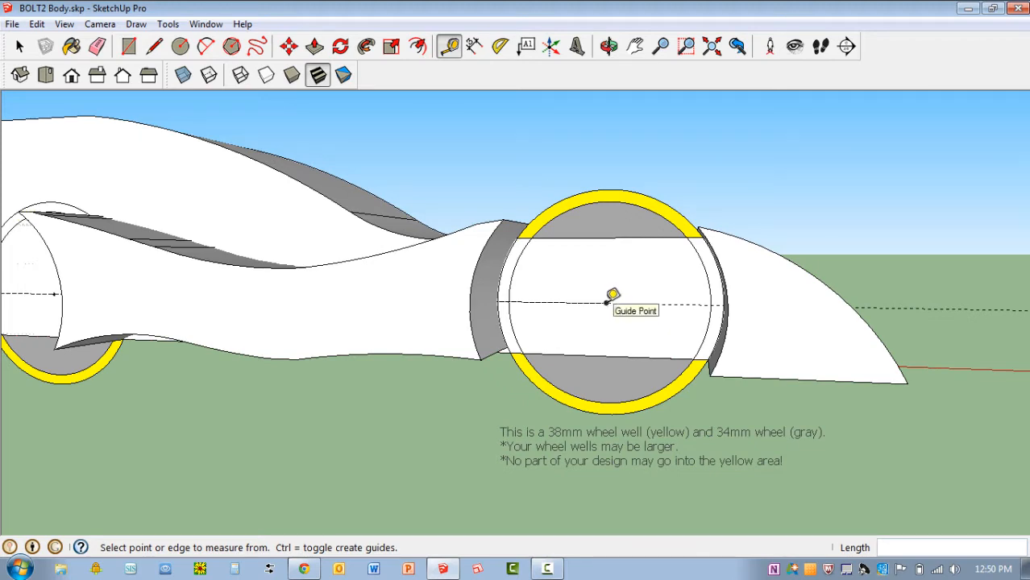
# Create a 20 mm guide outward along the green axis from the front axle's guide point and erase the front wheel well template
pyautogui.scroll(-2, 612, 294)
pyautogui.moveTo(568, 384)
pyautogui.mouseDown(button='middle')
pyautogui.moveTo(574, 322)
pyautogui.moveTo(536, 345)
pyautogui.mouseUp(button='middle')
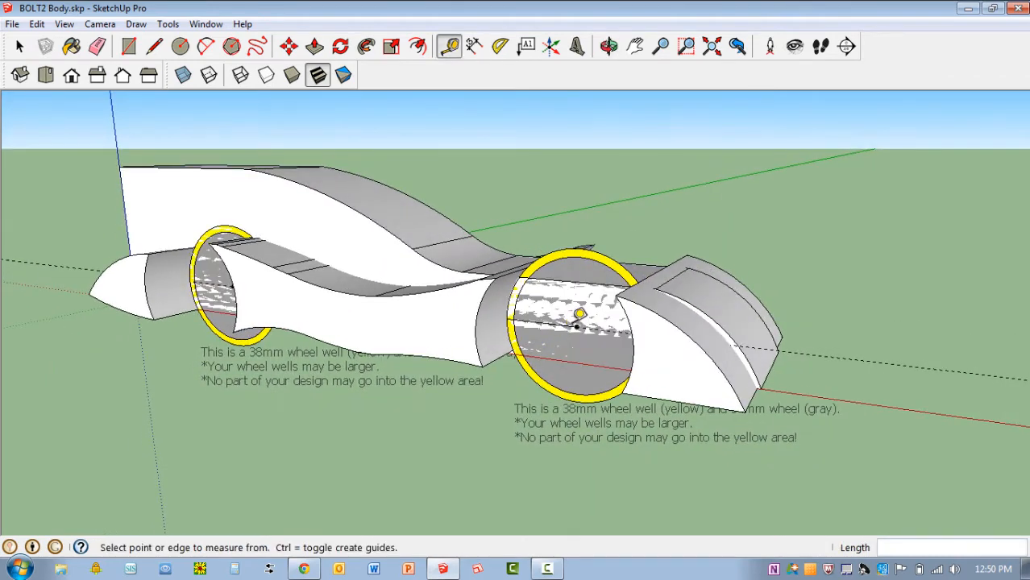
pyautogui.scroll(1, 583, 319)
pyautogui.click(578, 323)
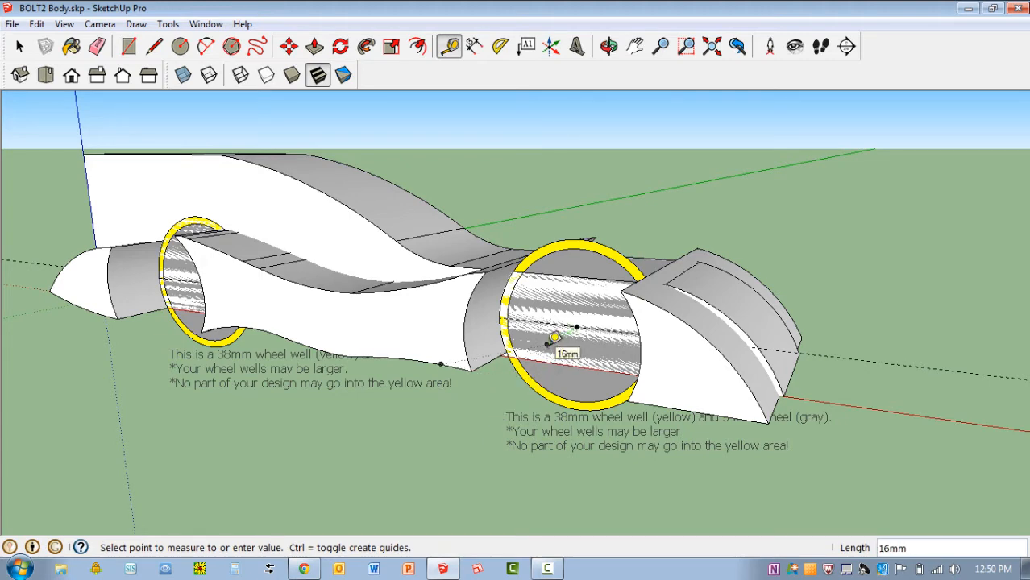
pyautogui.scroll(3, 554, 337)
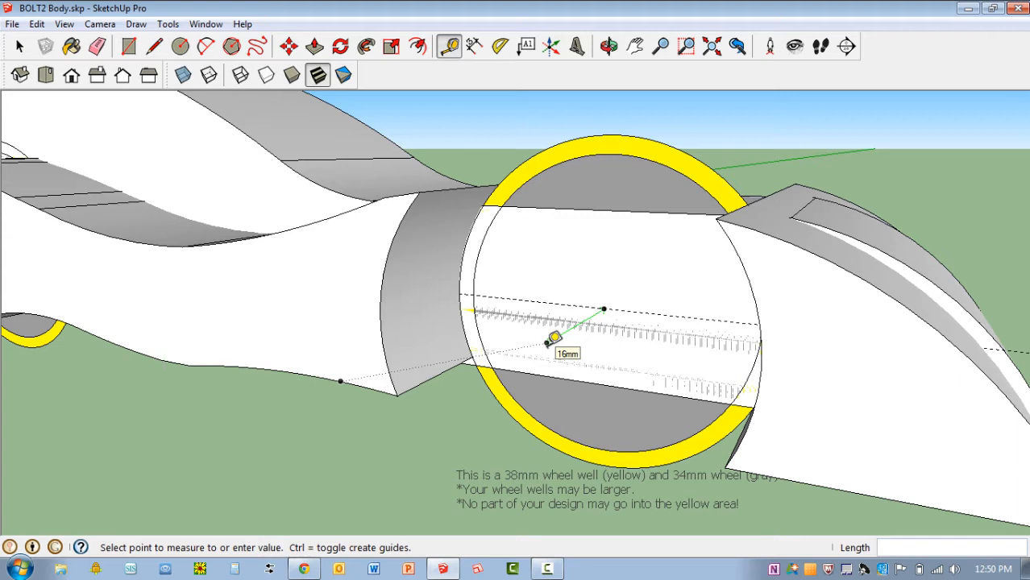
pyautogui.click(554, 337)
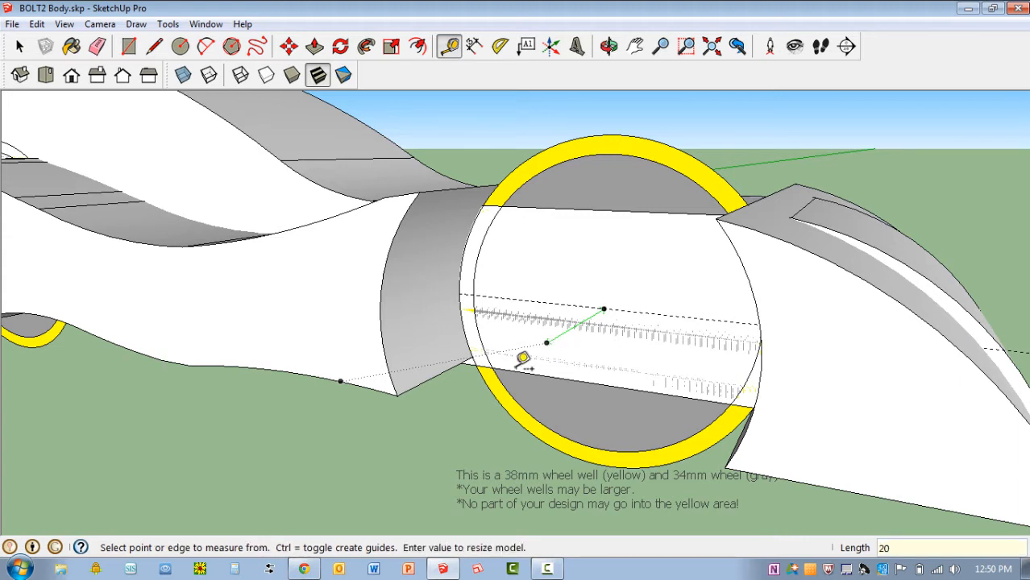
pyautogui.click(605, 309)
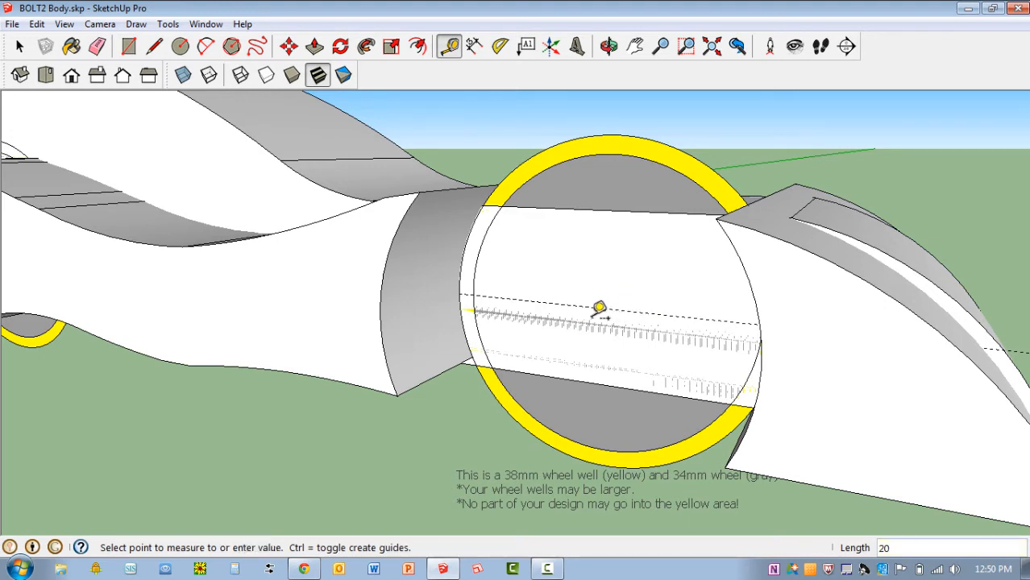
pyautogui.click(533, 351)
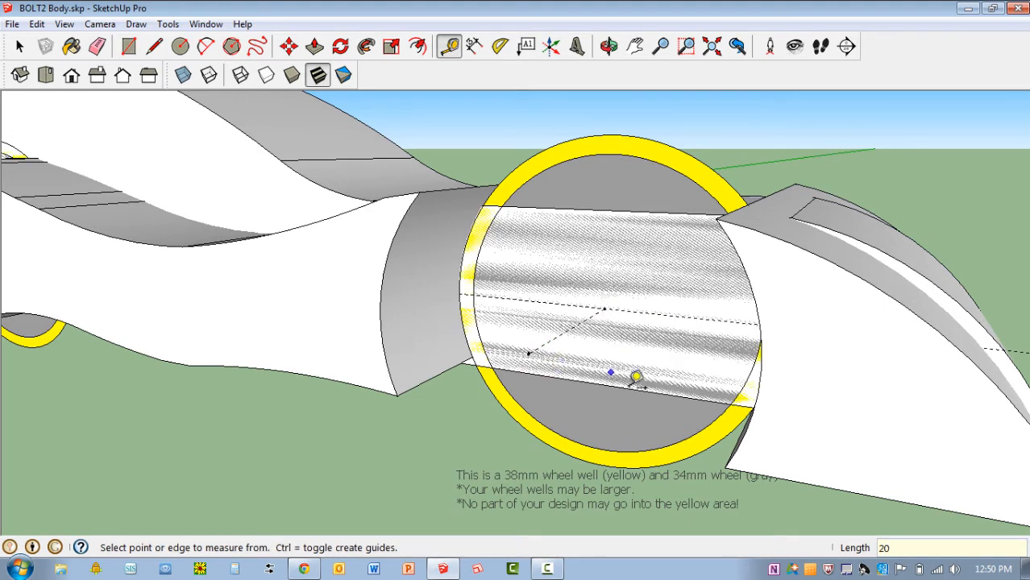
pyautogui.press('e')
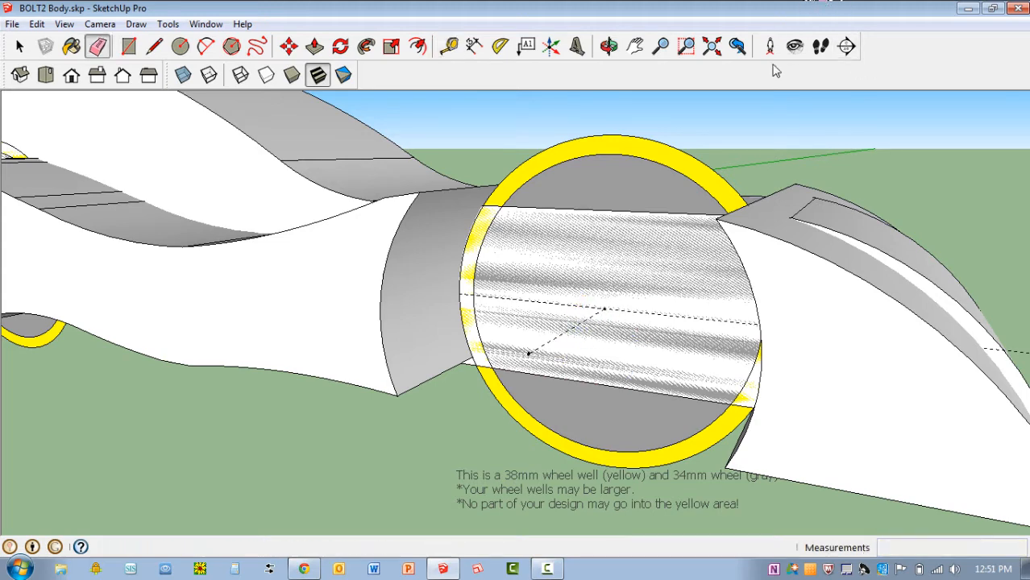
pyautogui.click(664, 144)
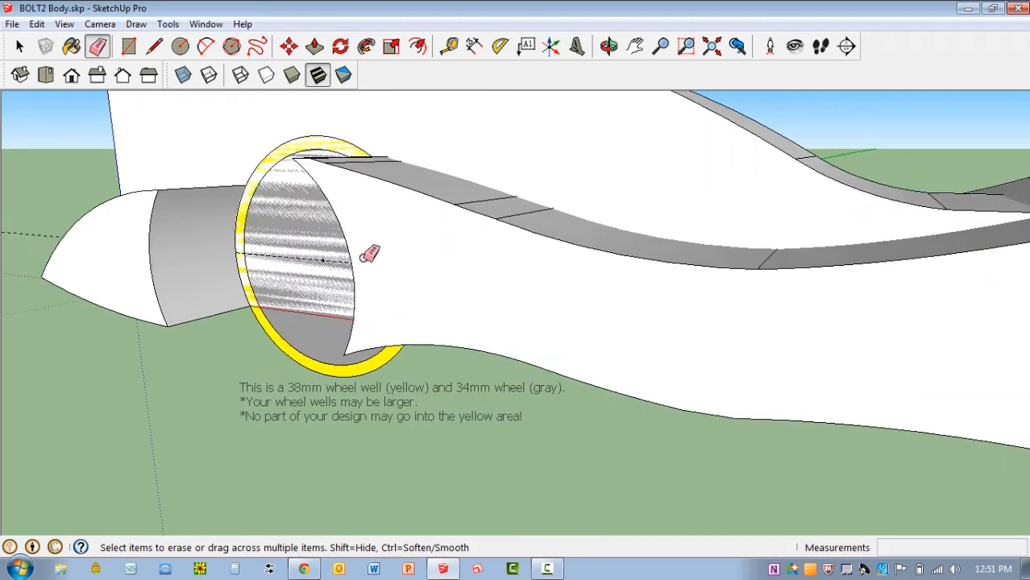
# Create a 20 mm guide outward along the green axis from the rear axle's guide point and erase the rear wheel well template
pyautogui.press('t')
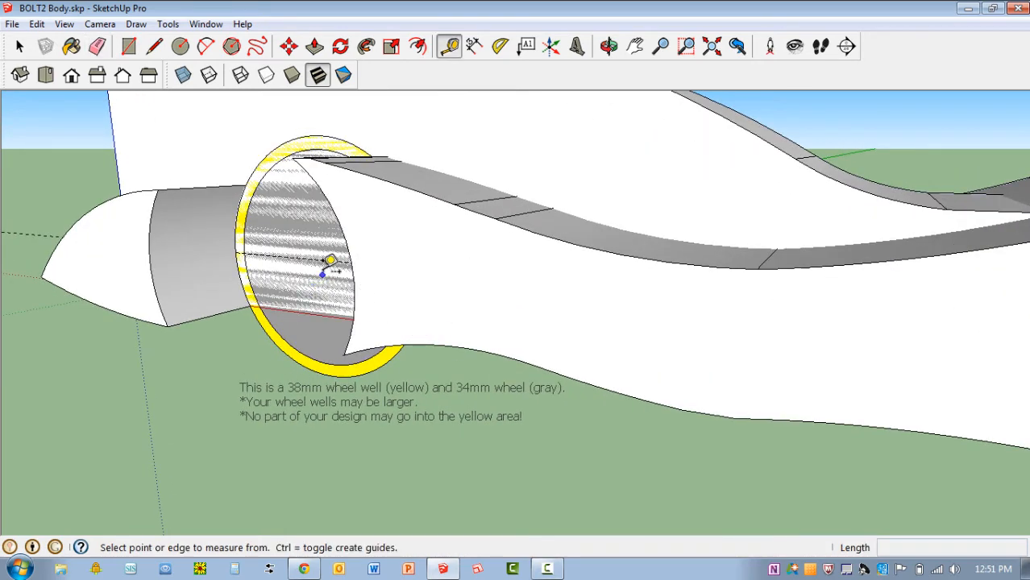
pyautogui.scroll(3, 334, 260)
pyautogui.scroll(-2, 347, 251)
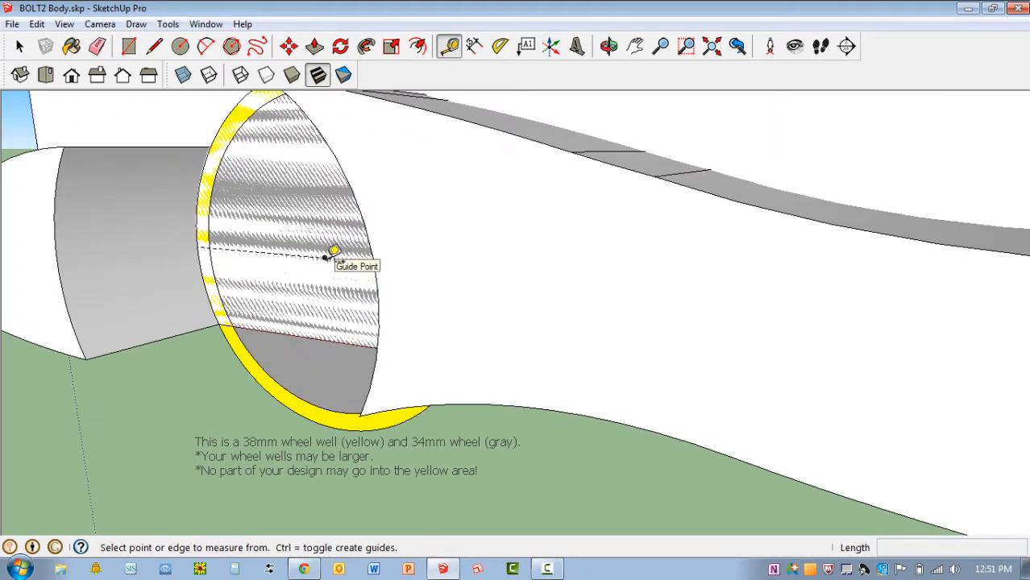
pyautogui.click(325, 257)
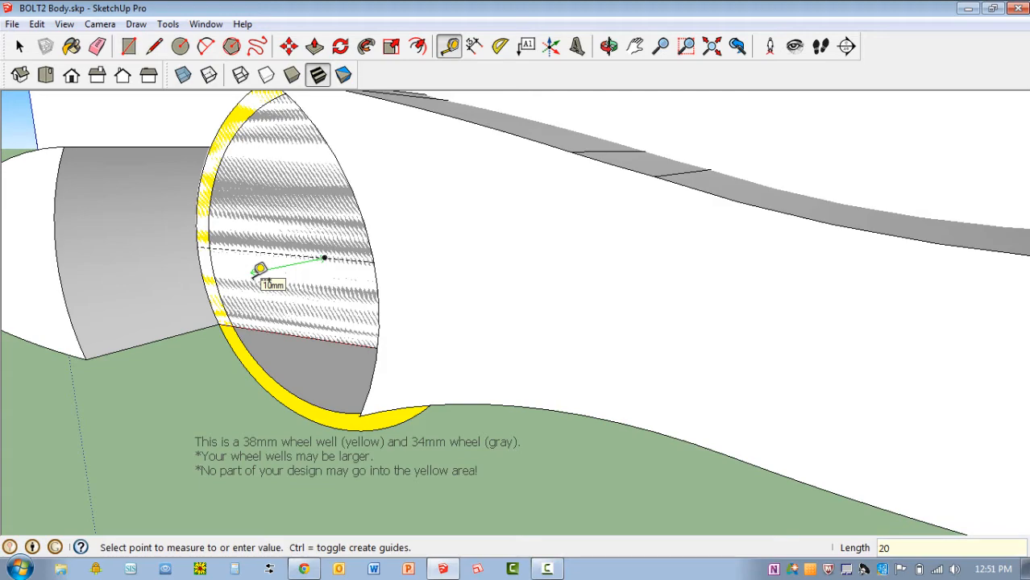
pyautogui.press('Return')
pyautogui.scroll(-5, 260, 269)
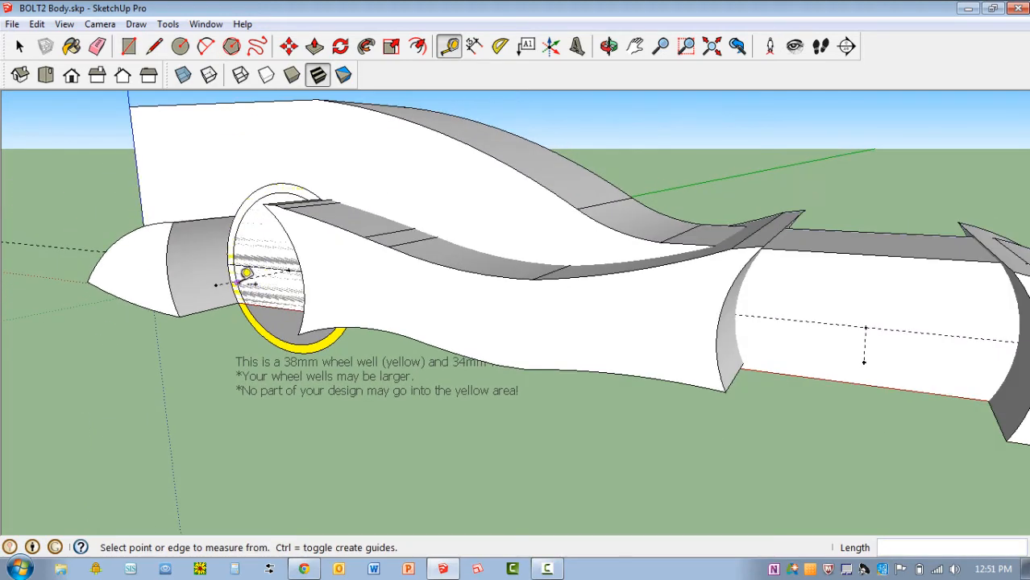
pyautogui.moveTo(255, 276)
pyautogui.mouseDown(button='middle')
pyautogui.moveTo(460, 287)
pyautogui.moveTo(370, 282)
pyautogui.moveTo(379, 294)
pyautogui.mouseUp(button='middle')
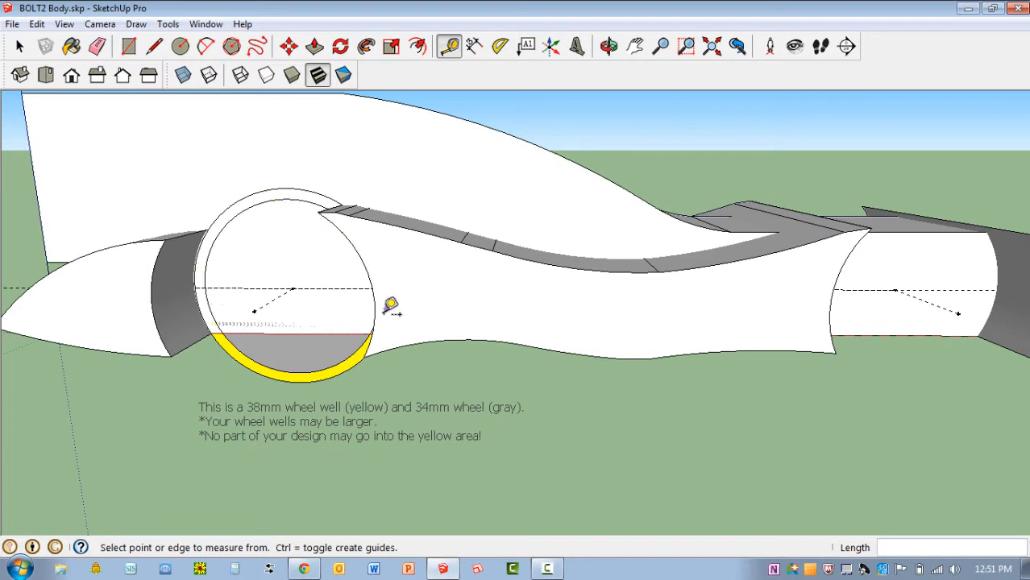
pyautogui.press('e')
pyautogui.click(323, 379)
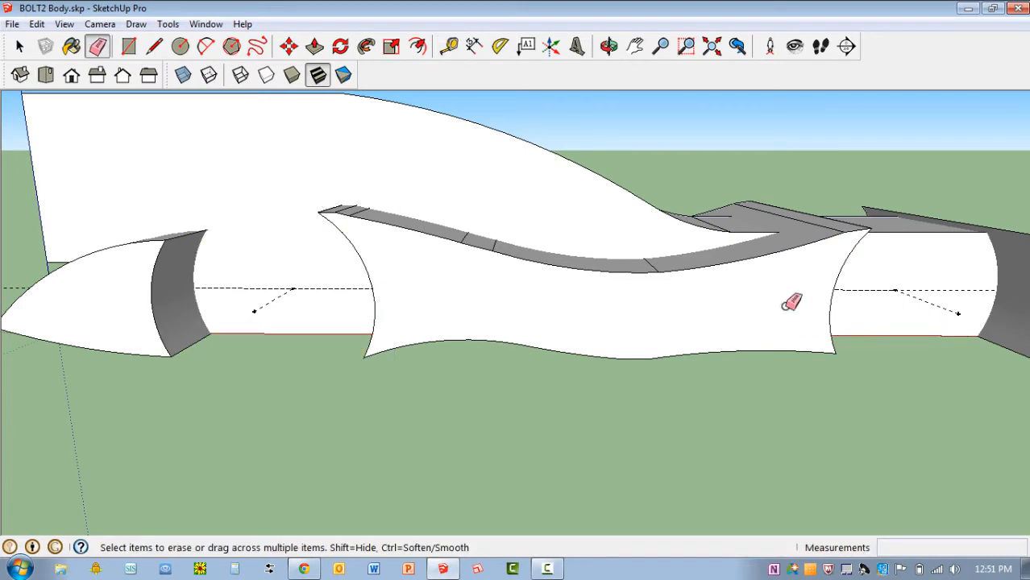
# Switch to the Blackboard page in Chrome and download the F1 Wheel & Axle file into the Formula1 folder as F1 Wheel & Axle(1).skp
pyautogui.scroll(-2, 650, 294)
pyautogui.moveTo(862, 237)
pyautogui.mouseDown(button='middle')
pyautogui.moveTo(701, 301)
pyautogui.moveTo(685, 285)
pyautogui.mouseUp(button='middle')
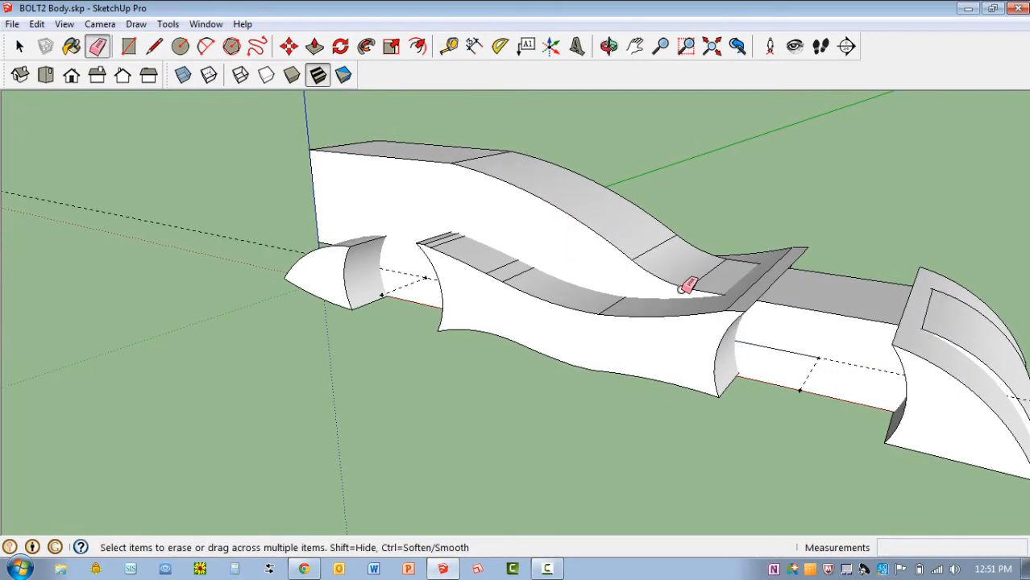
pyautogui.click(303, 569)
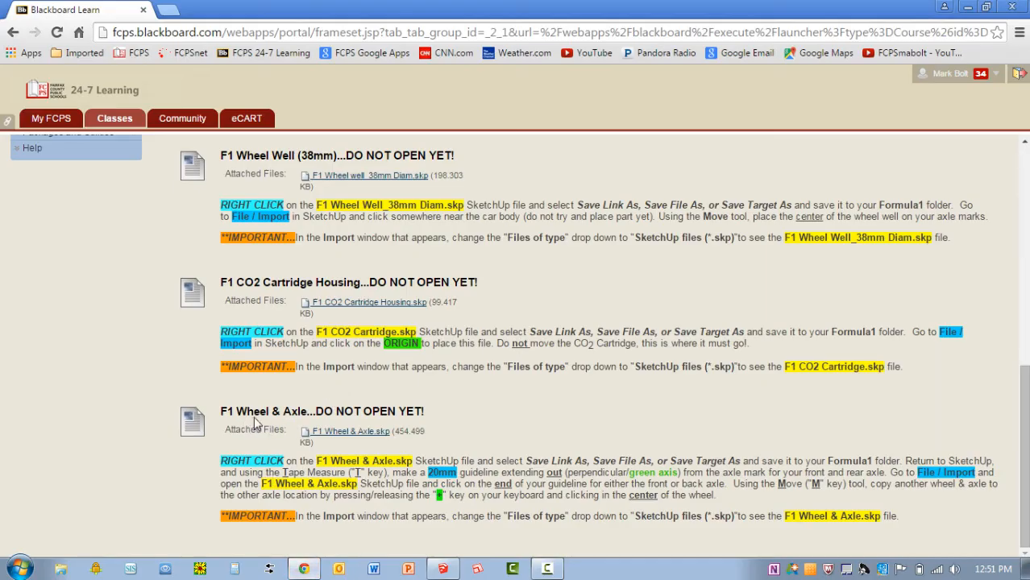
pyautogui.rightClick(342, 431)
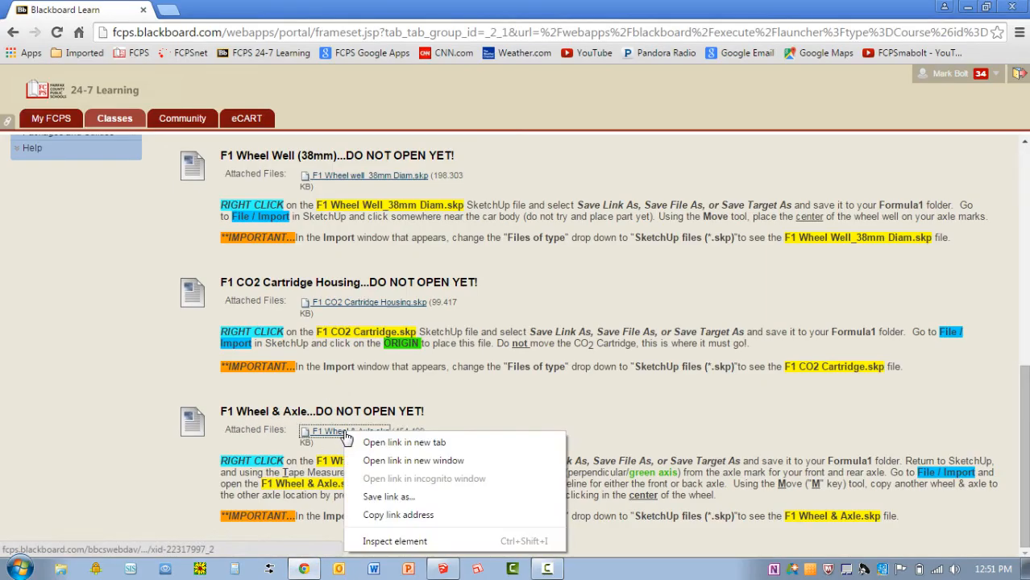
pyautogui.click(389, 497)
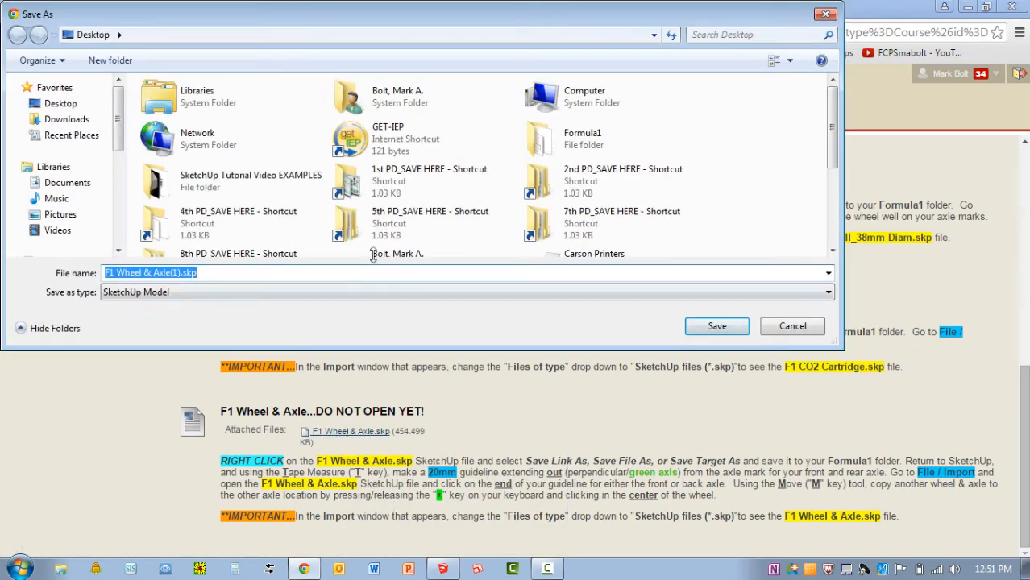
pyautogui.doubleClick(599, 152)
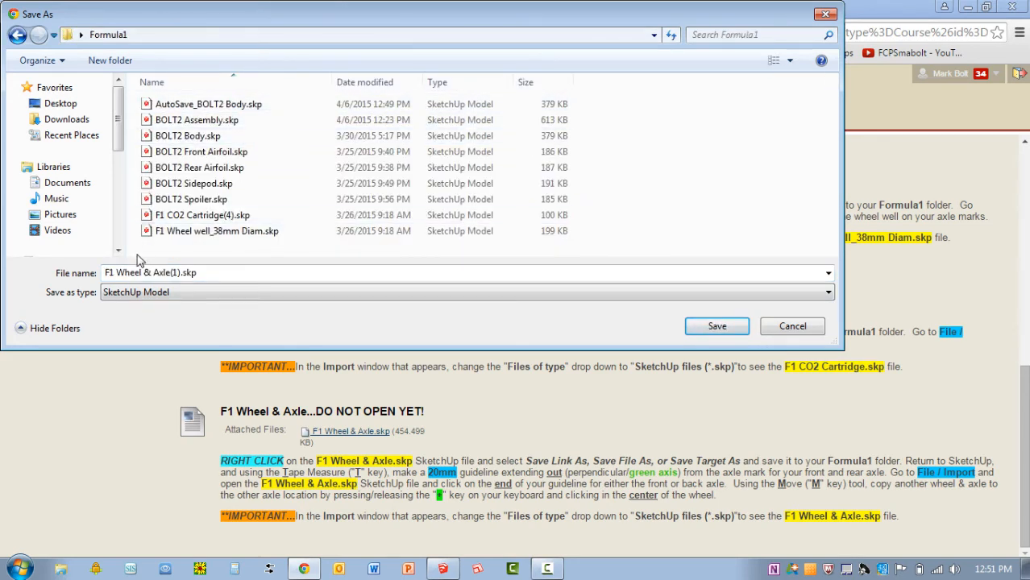
pyautogui.click(701, 328)
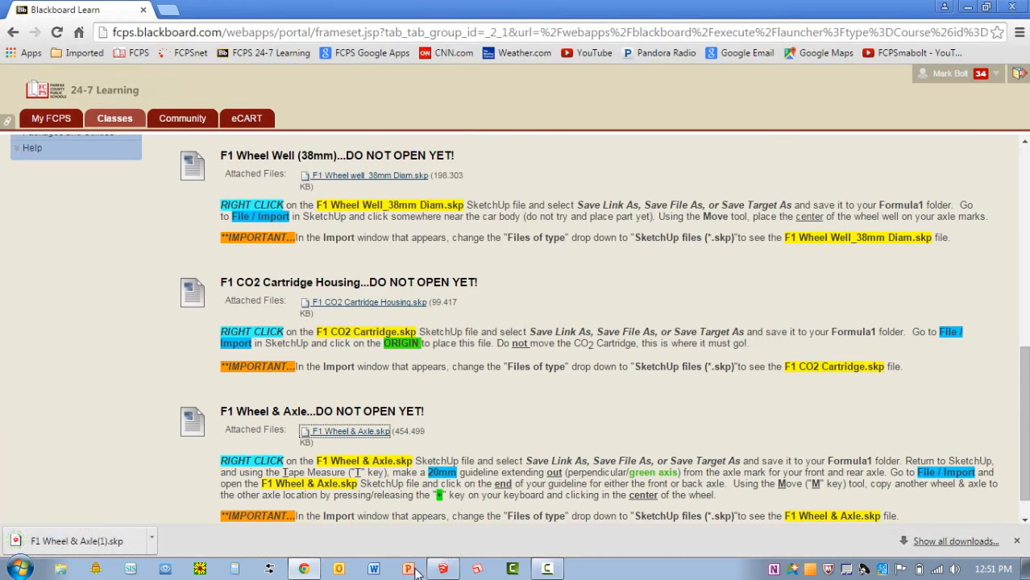
# Return to SketchUp, import F1 Wheel & Axle(1).skp from the Formula1 folder and place it at the outer end of the front axle's guide
pyautogui.click(442, 568)
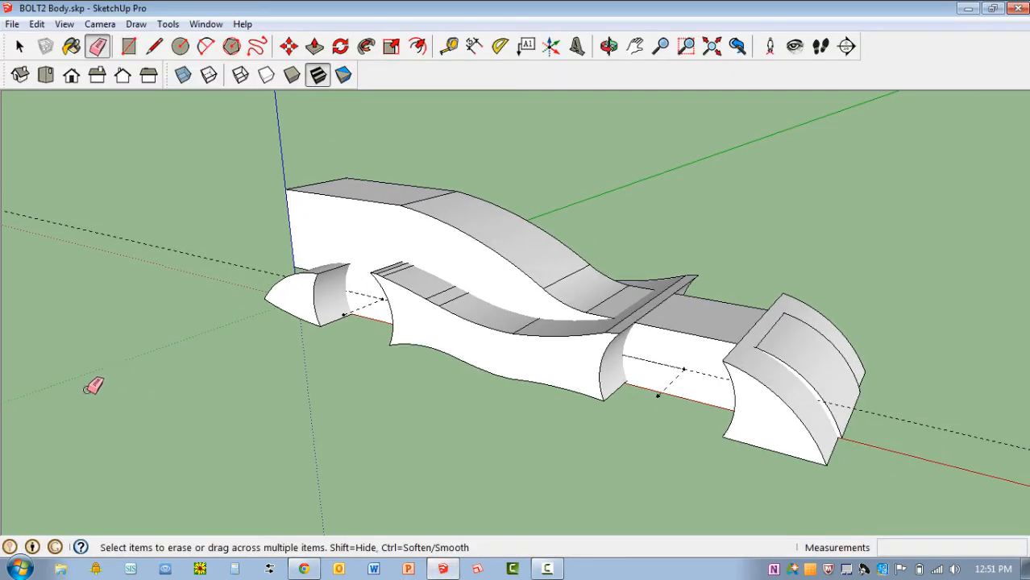
pyautogui.click(15, 24)
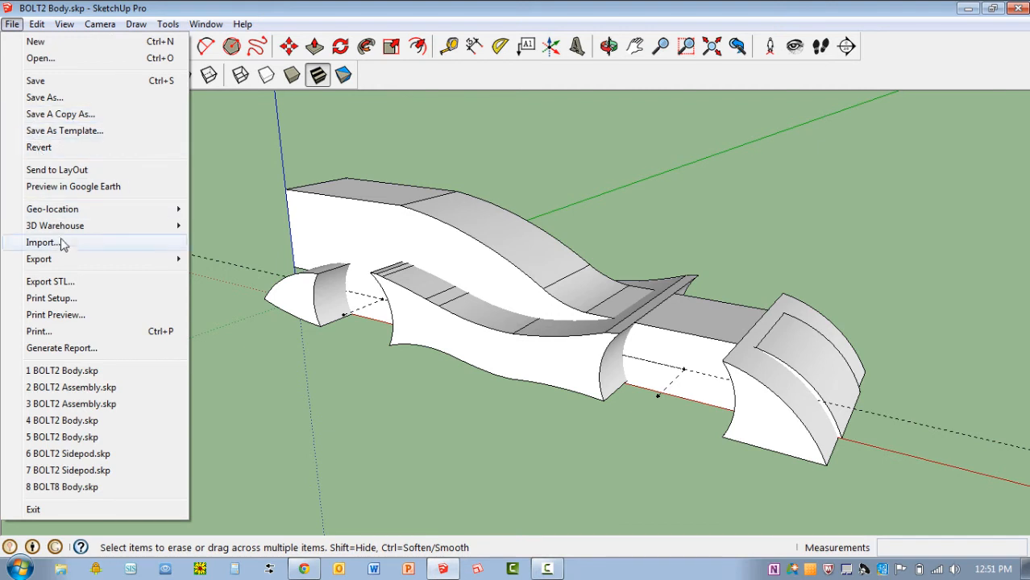
pyautogui.click(58, 242)
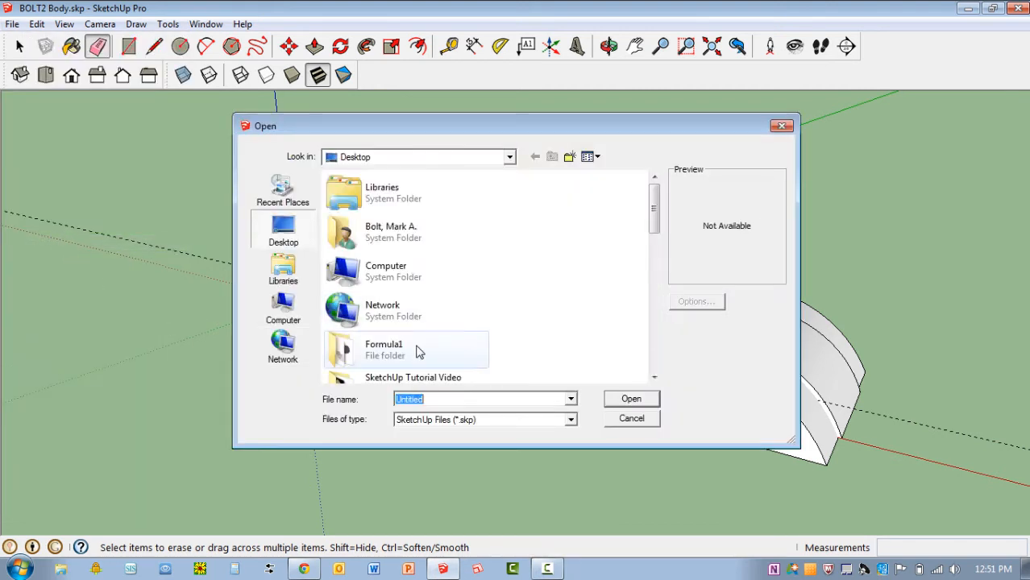
pyautogui.click(416, 348)
pyautogui.doubleClick(416, 349)
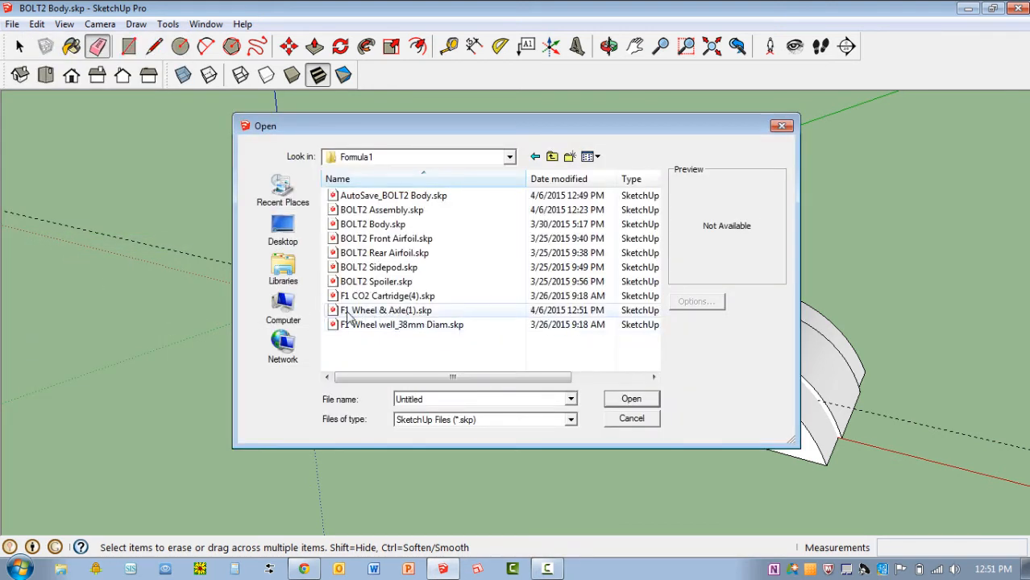
pyautogui.click(384, 314)
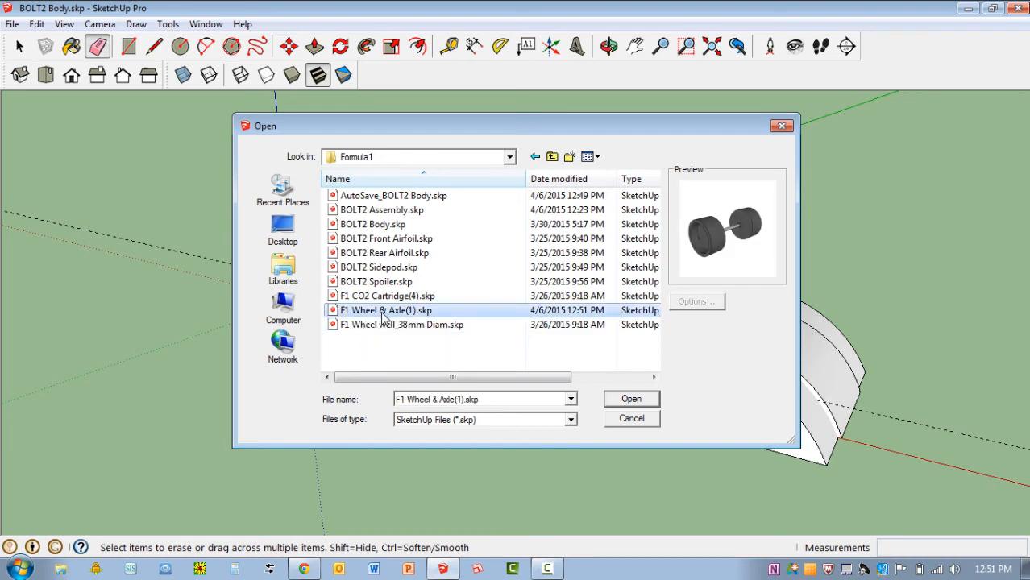
pyautogui.click(633, 400)
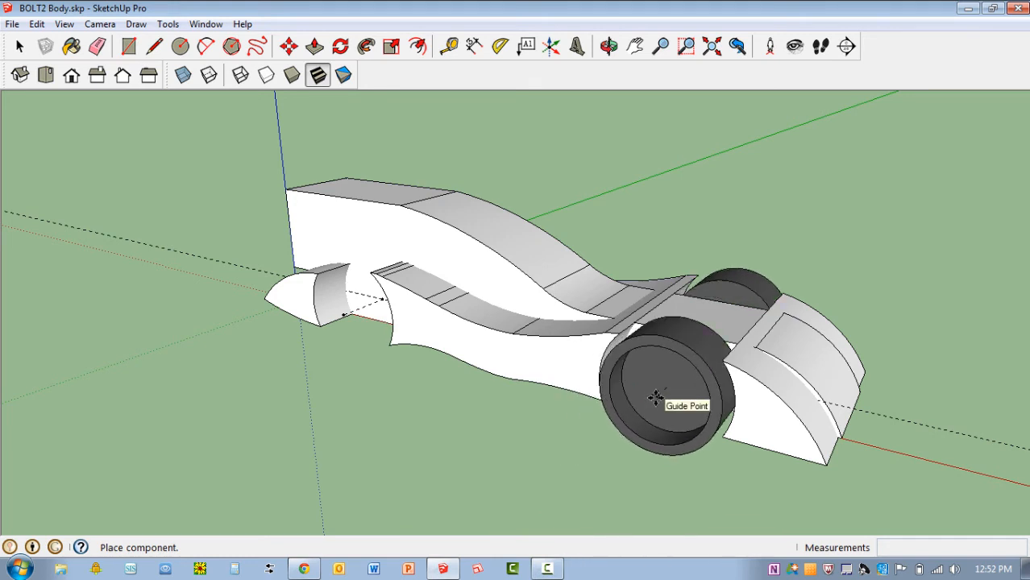
pyautogui.click(655, 396)
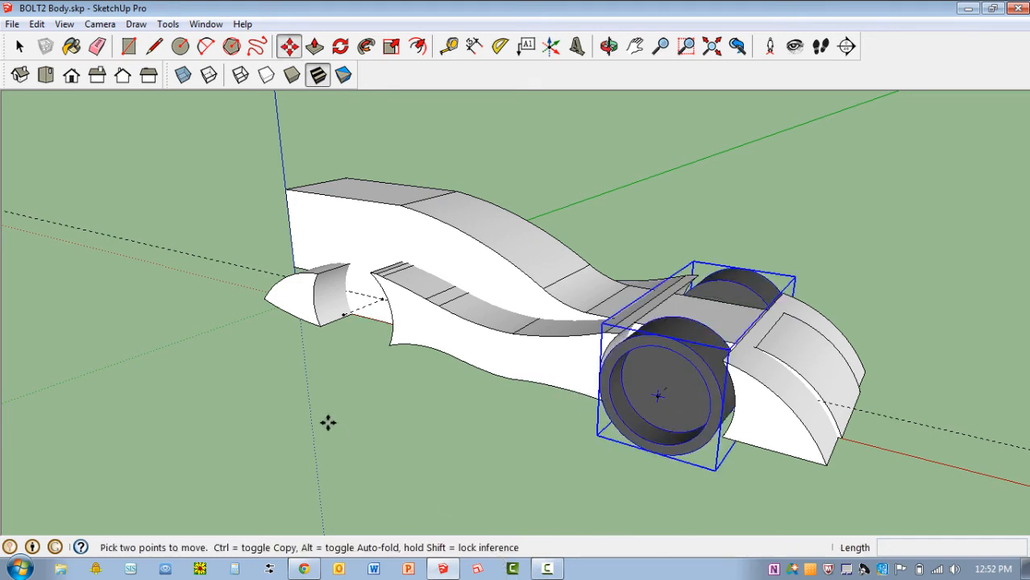
# Copy the wheel and axle component from the front guide's outer end point to the outer end point of the rear axle's guide
pyautogui.moveTo(328, 422); pyautogui.dragTo(475, 287, button='middle')
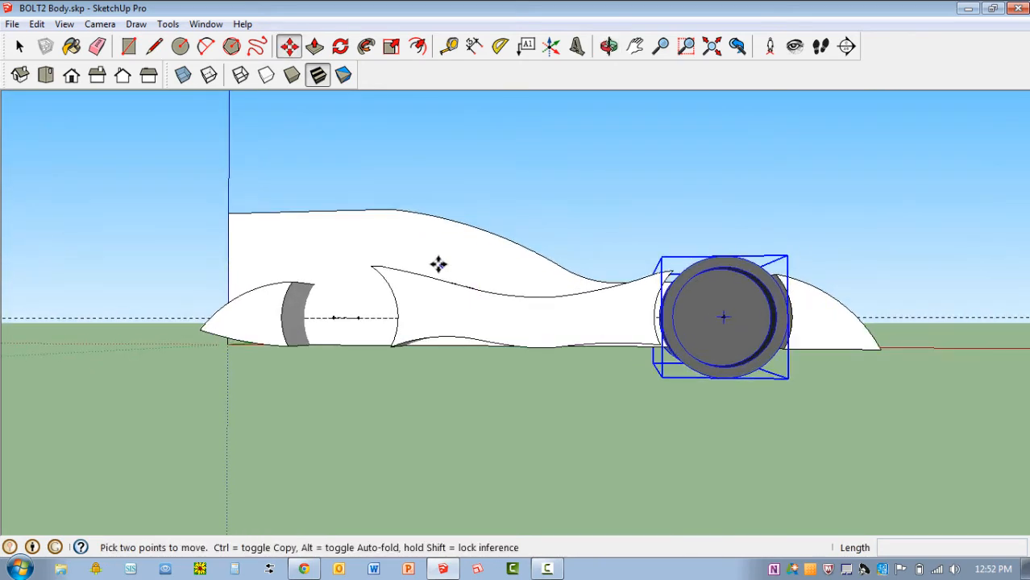
pyautogui.scroll(1, 438, 264)
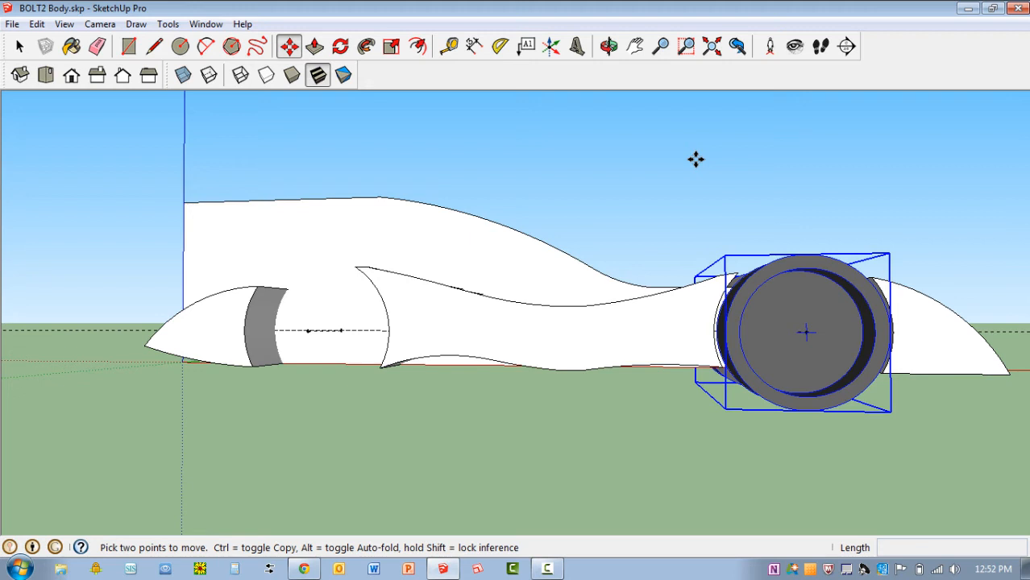
pyautogui.press('ctrl')
pyautogui.click(805, 332)
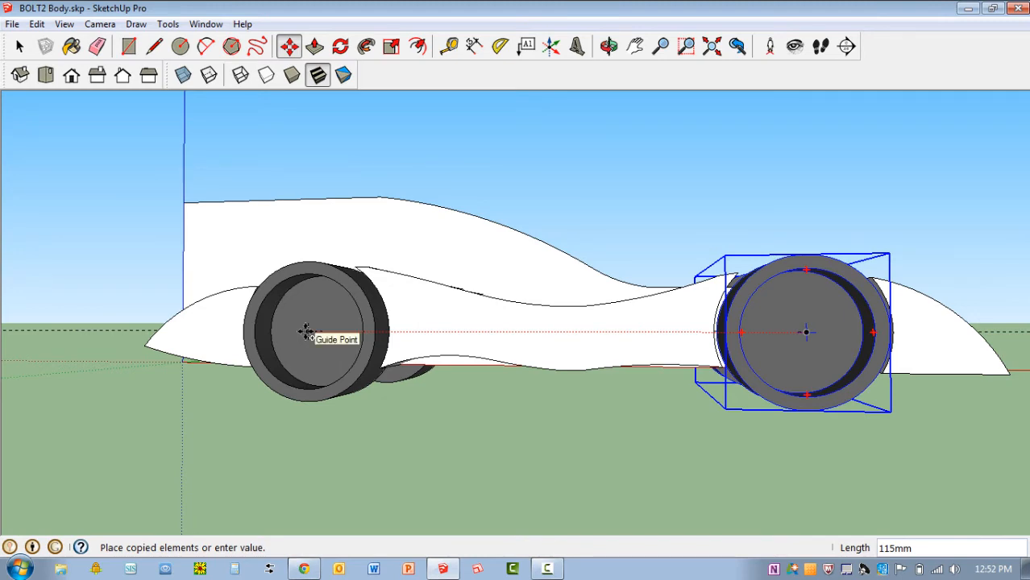
pyautogui.click(307, 331)
# Save the model under the new name BOLT2 Assembly in the Formula1 folder, replacing the existing file of that name
pyautogui.scroll(-3, 232, 409)
pyautogui.moveTo(232, 409); pyautogui.dragTo(152, 478, button='middle')
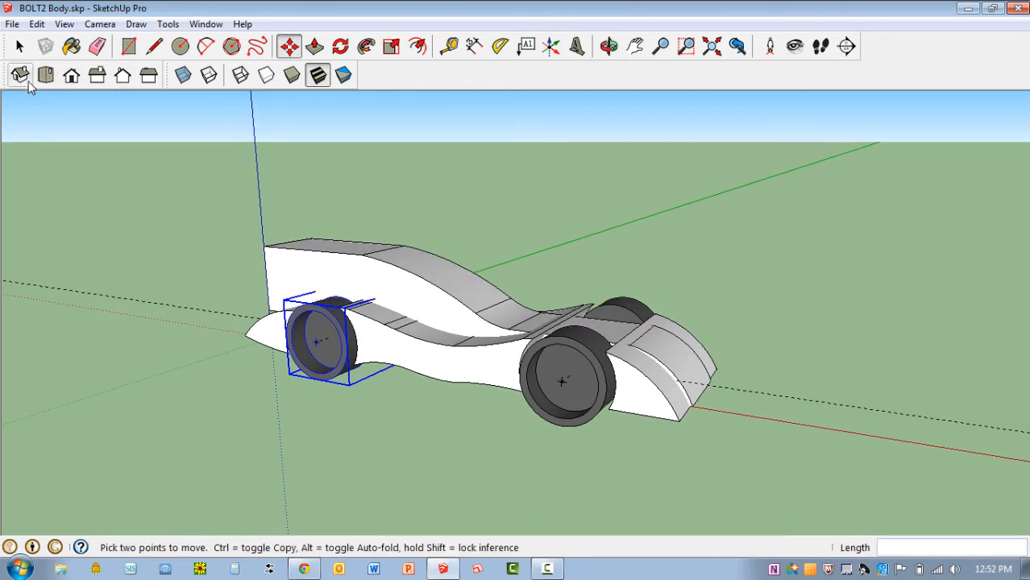
pyautogui.click(20, 76)
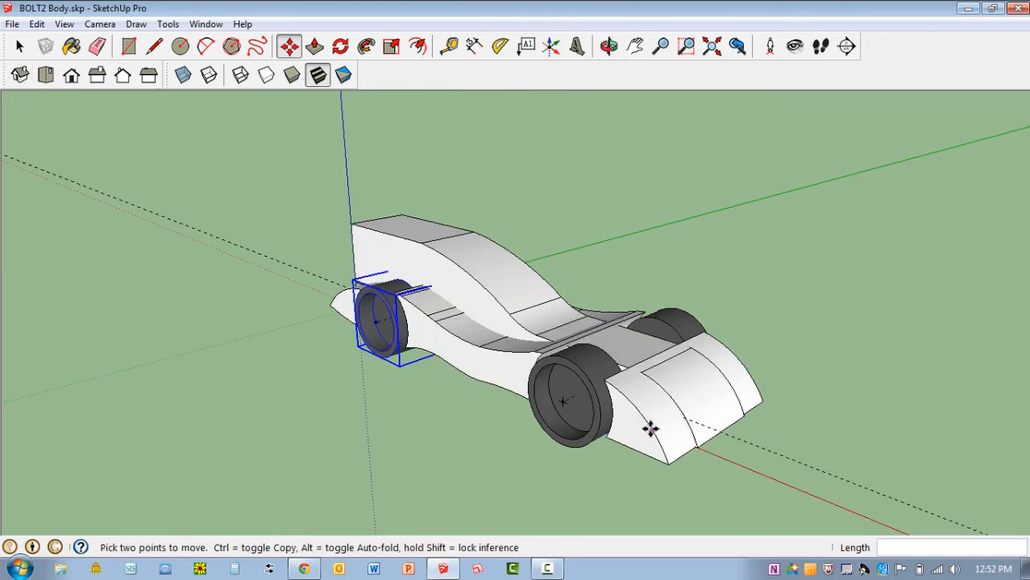
pyautogui.scroll(2, 650, 428)
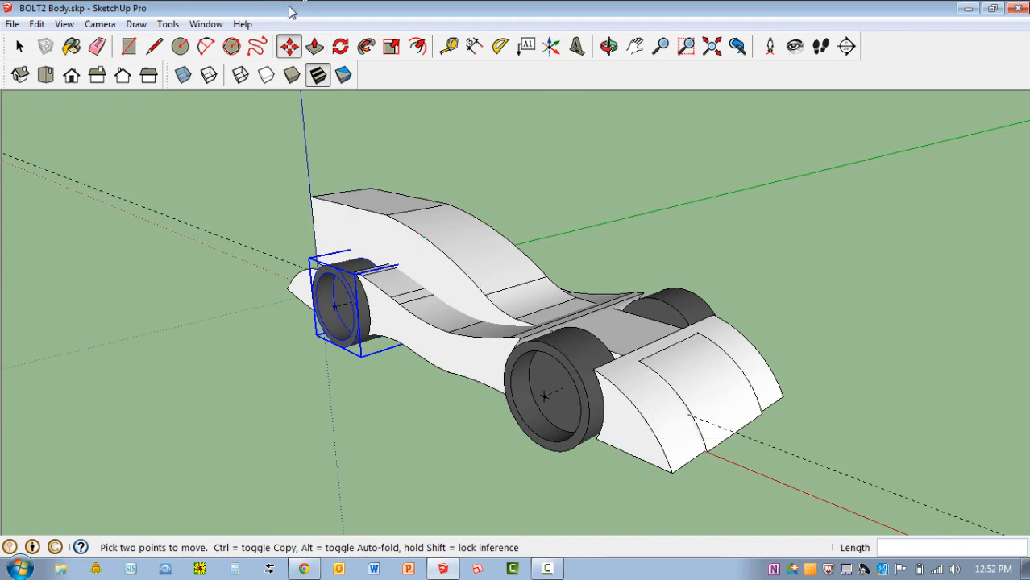
pyautogui.click(12, 25)
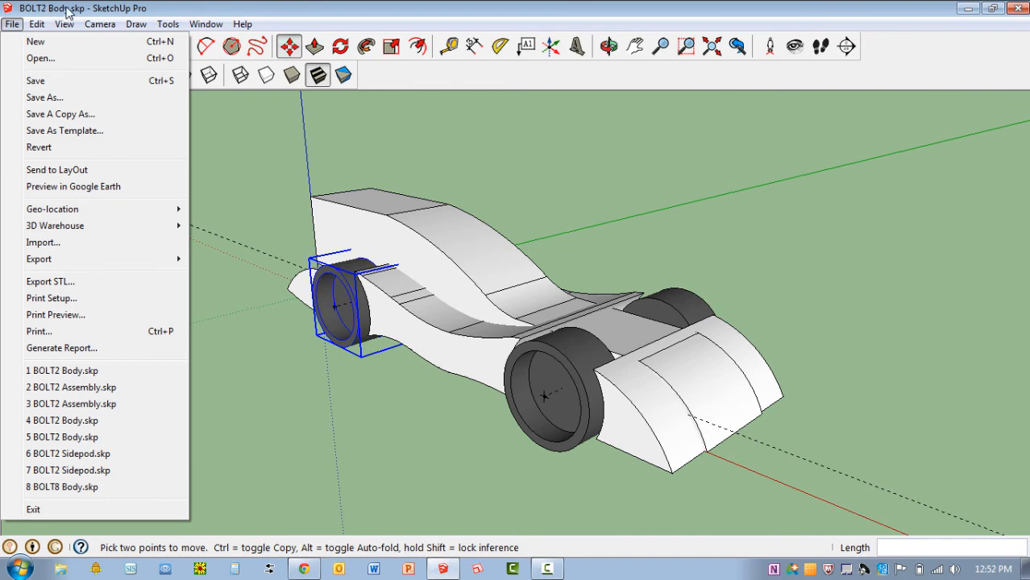
pyautogui.click(37, 97)
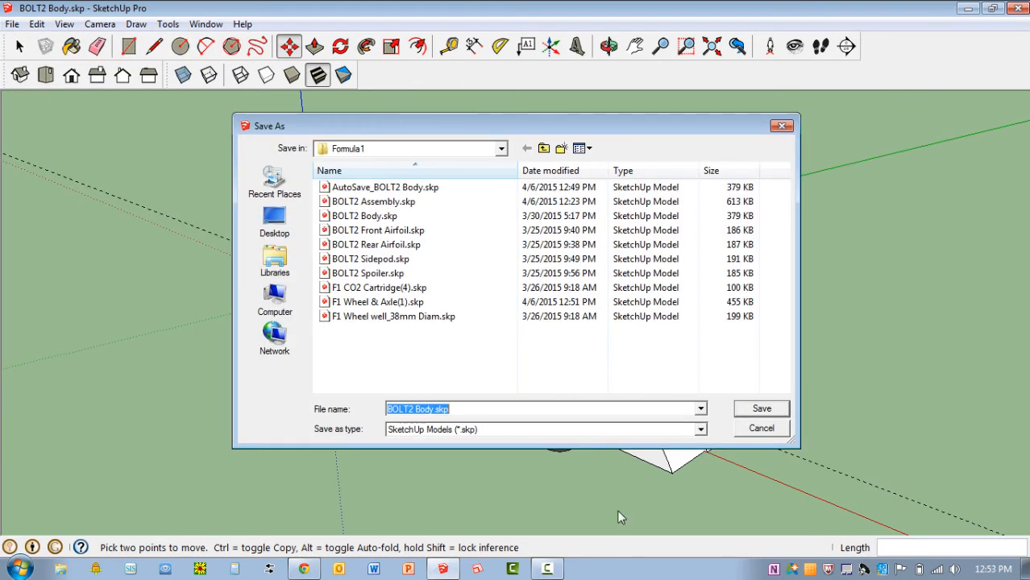
pyautogui.click(413, 409)
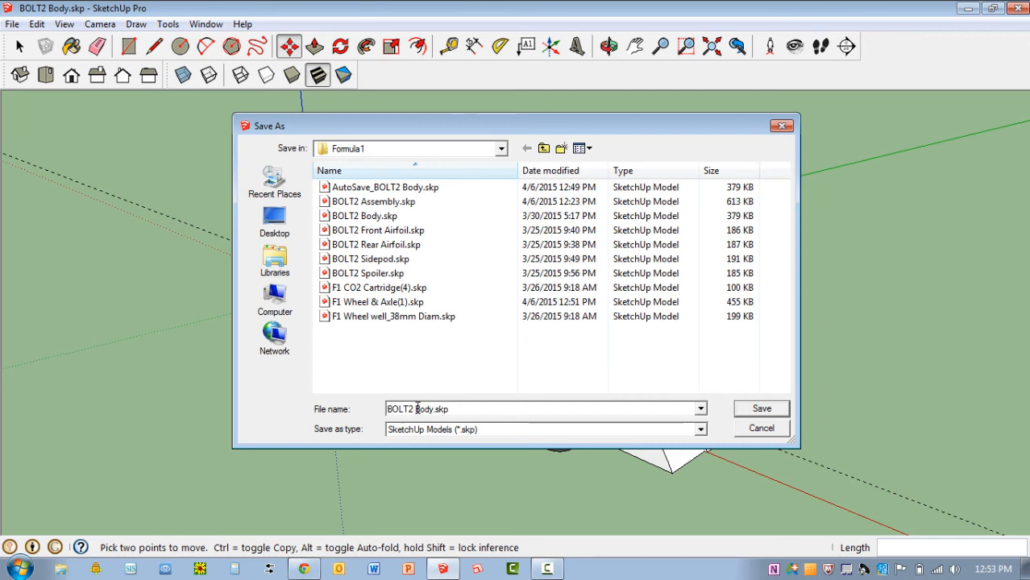
pyautogui.moveTo(416, 409); pyautogui.dragTo(436, 408)
pyautogui.write('Assemb')
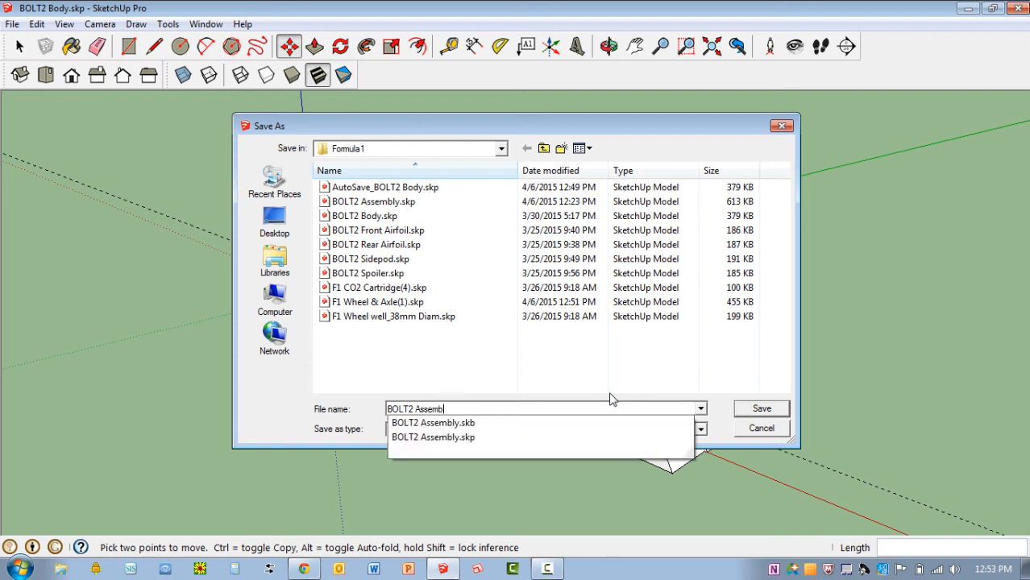
pyautogui.write('lyh')
pyautogui.press('BackSpace')
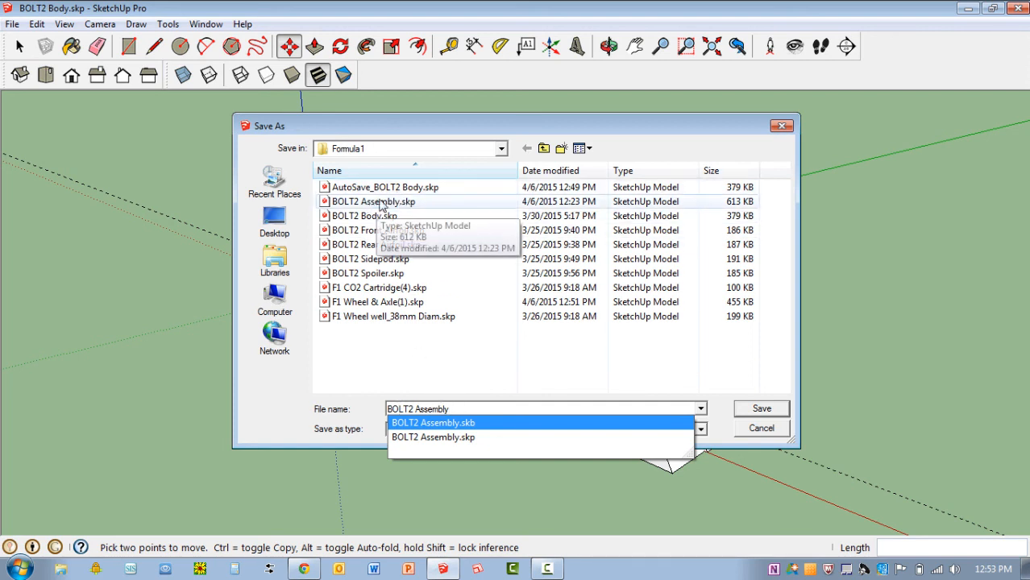
pyautogui.click(775, 404)
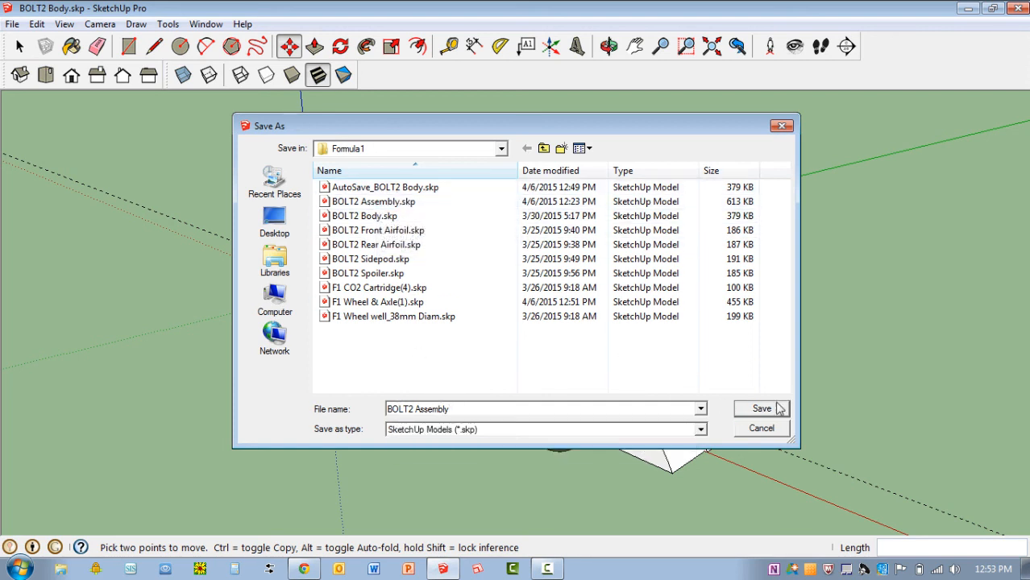
pyautogui.click(777, 412)
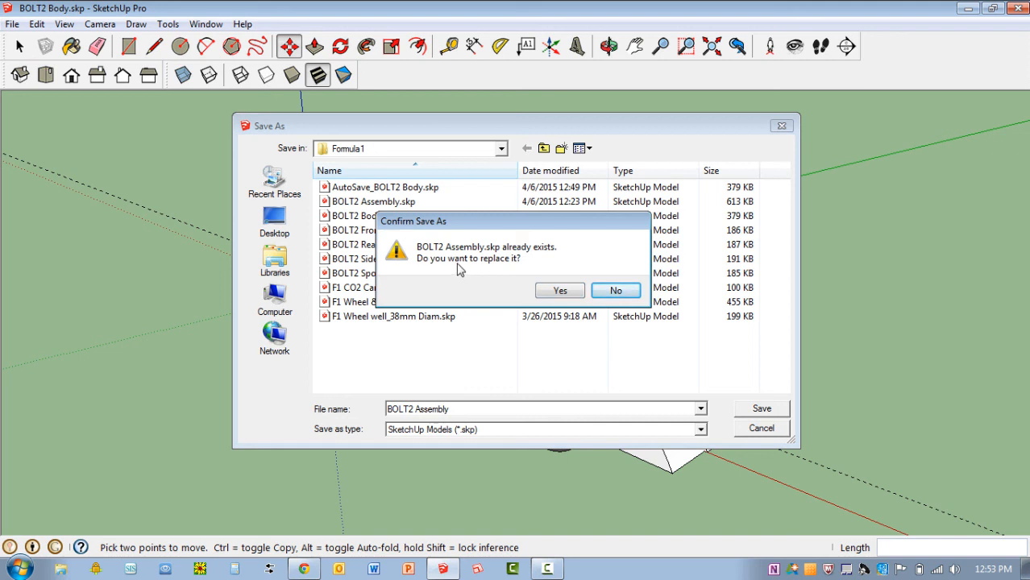
pyautogui.click(560, 291)
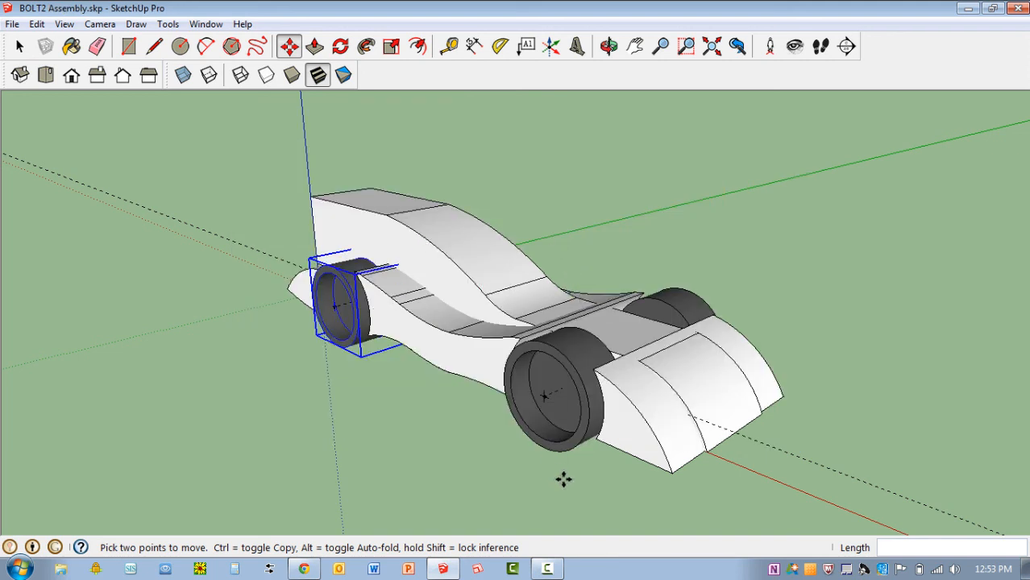
# Set the standard isometric view of the assembled car and save BOLT2 Assembly.skp again
pyautogui.click(19, 77)
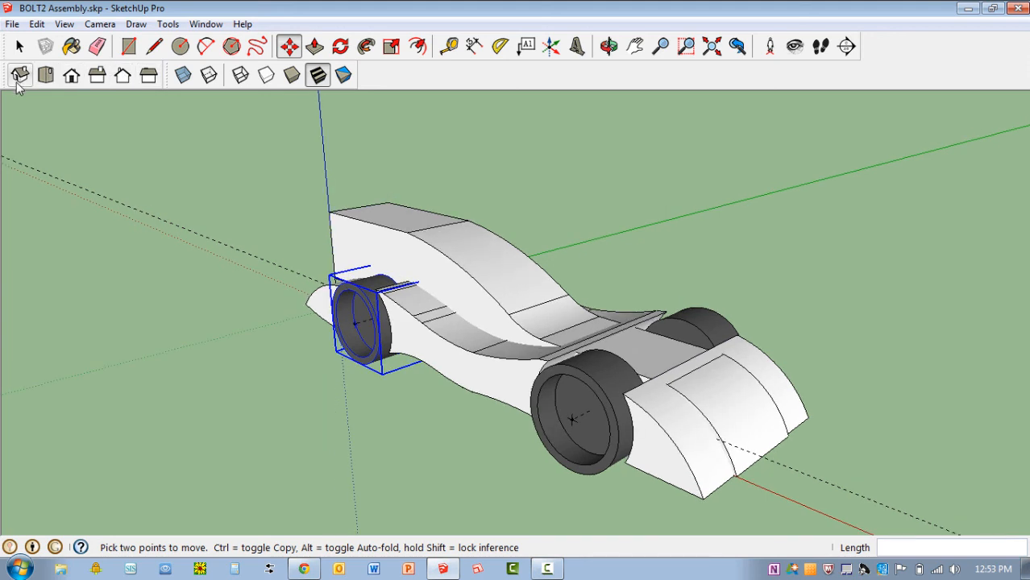
pyautogui.click(12, 24)
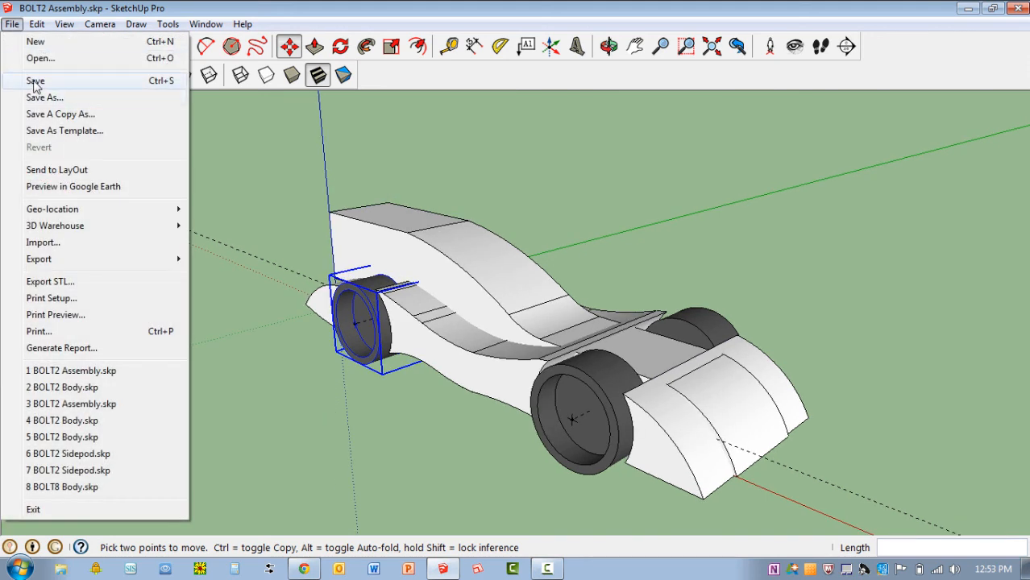
pyautogui.click(35, 80)
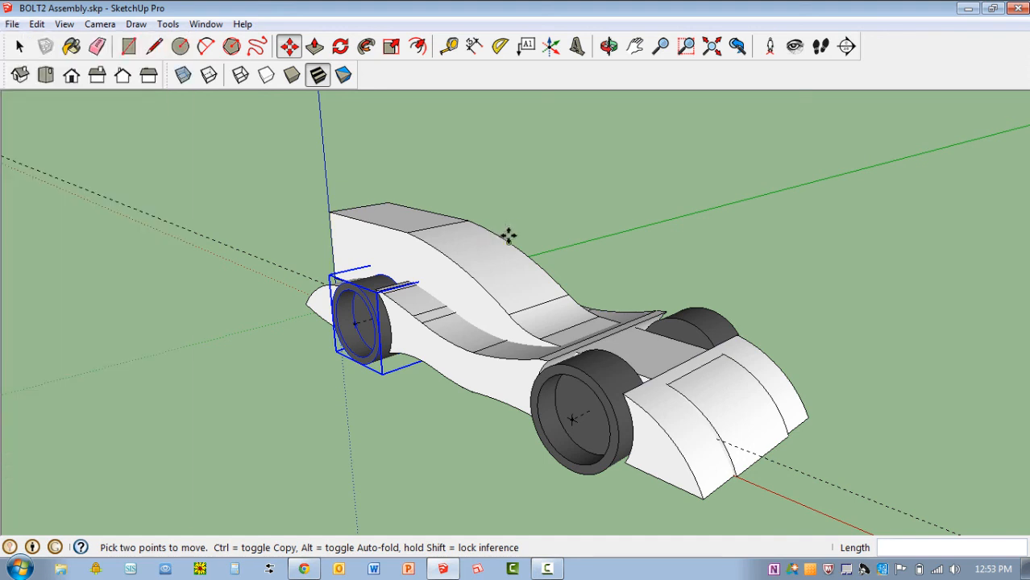